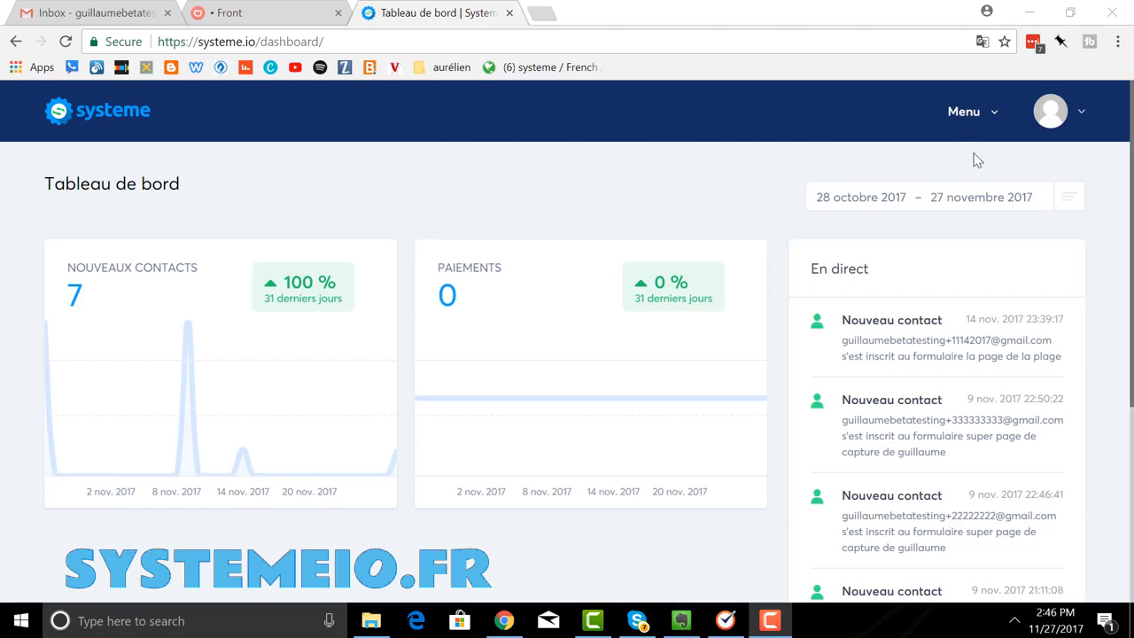
Step: Create a campaign named "3e campagne de test" with the description "vendre mon super produit à mon prospect"
{"action": "left_click", "coordinate": [969, 121]}
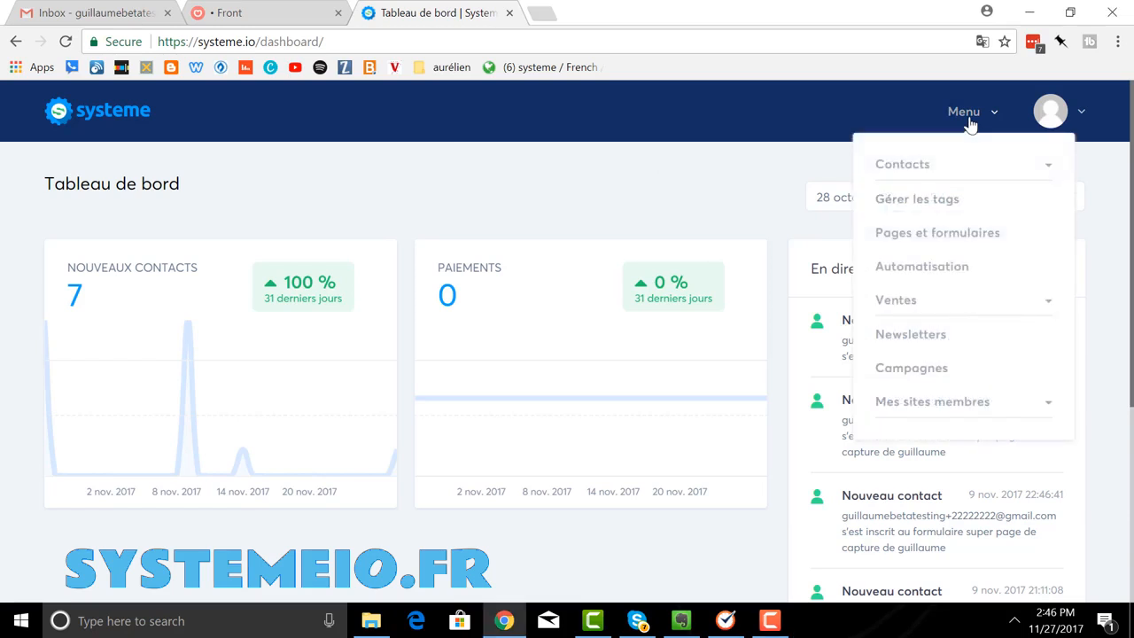
{"action": "left_click", "coordinate": [930, 381]}
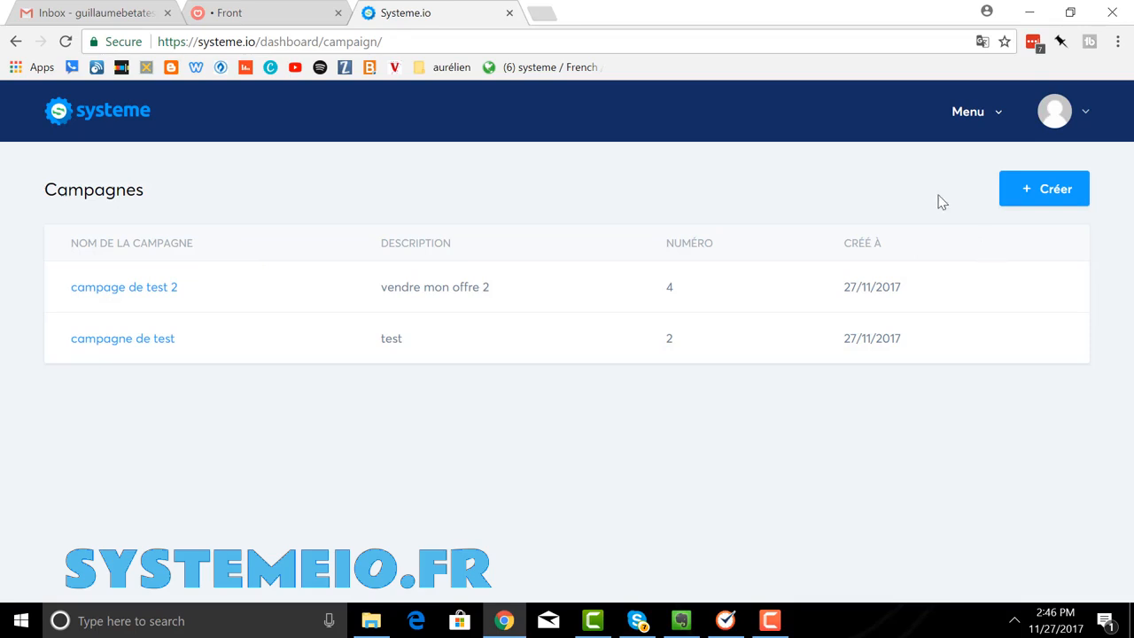
{"action": "left_click", "coordinate": [1058, 199]}
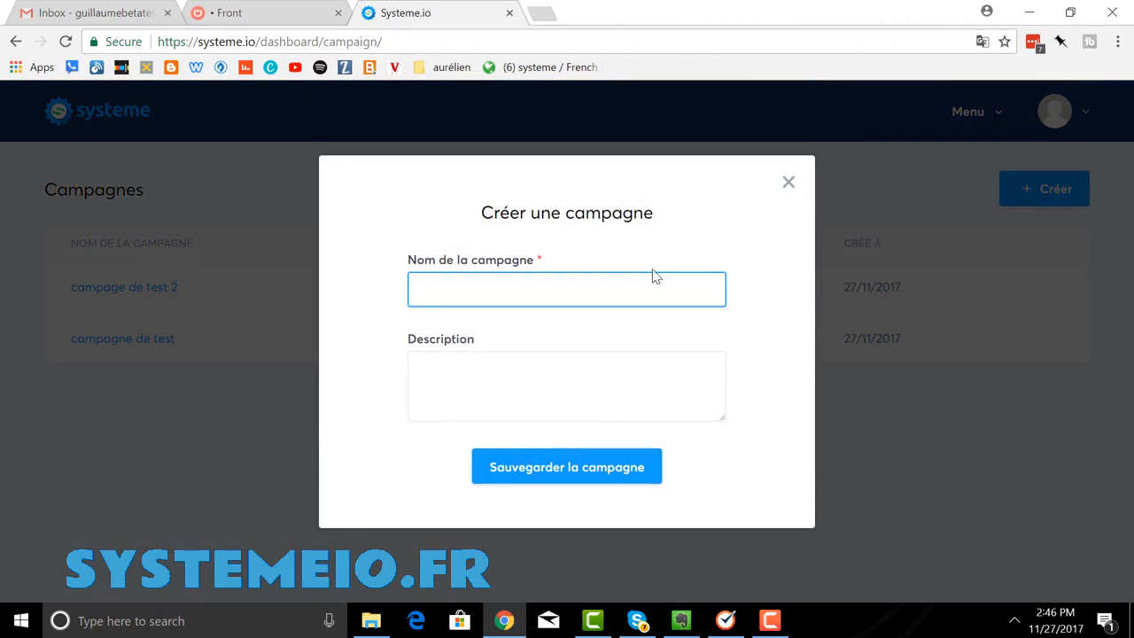
{"action": "type", "text": "3e campagne de test"}
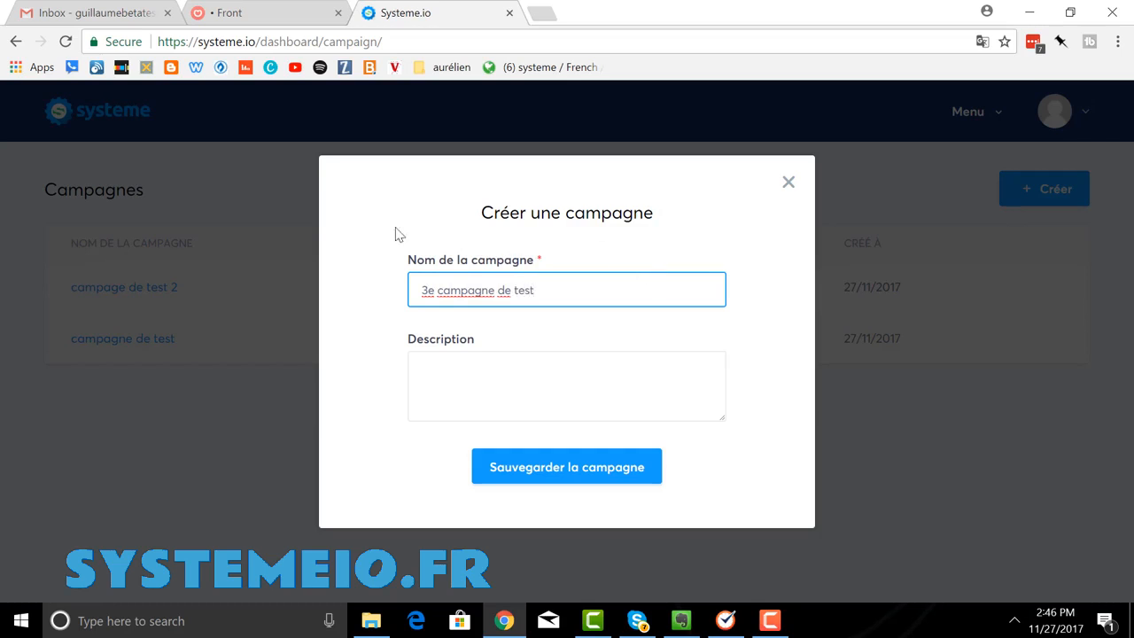
{"action": "left_click", "coordinate": [502, 373]}
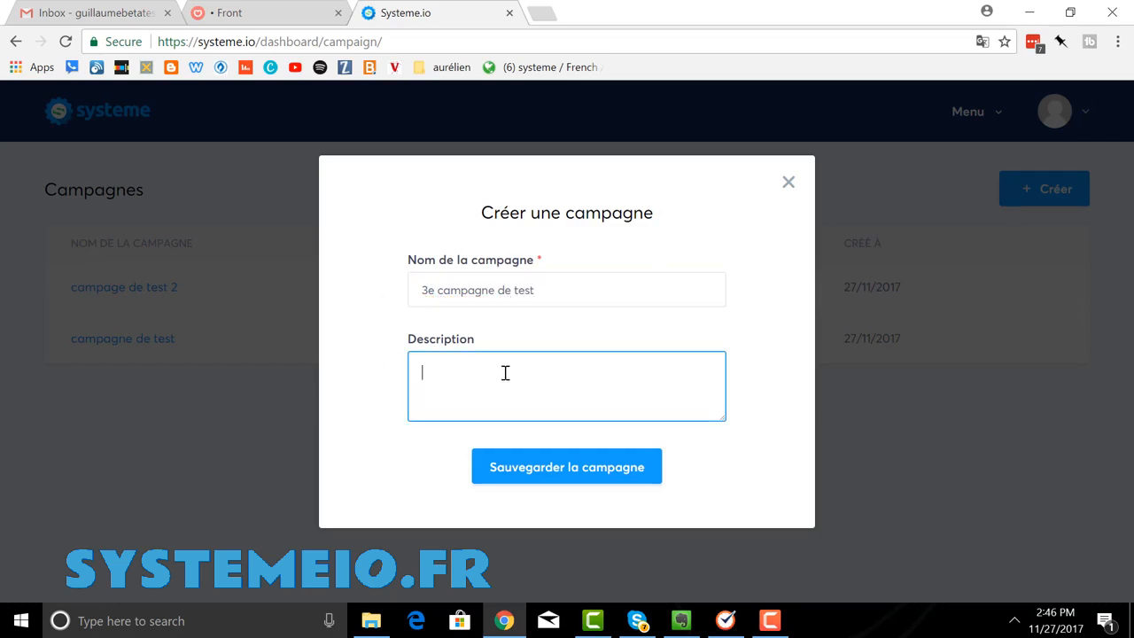
{"action": "type", "text": "vendre mon super produit à mon pr"}
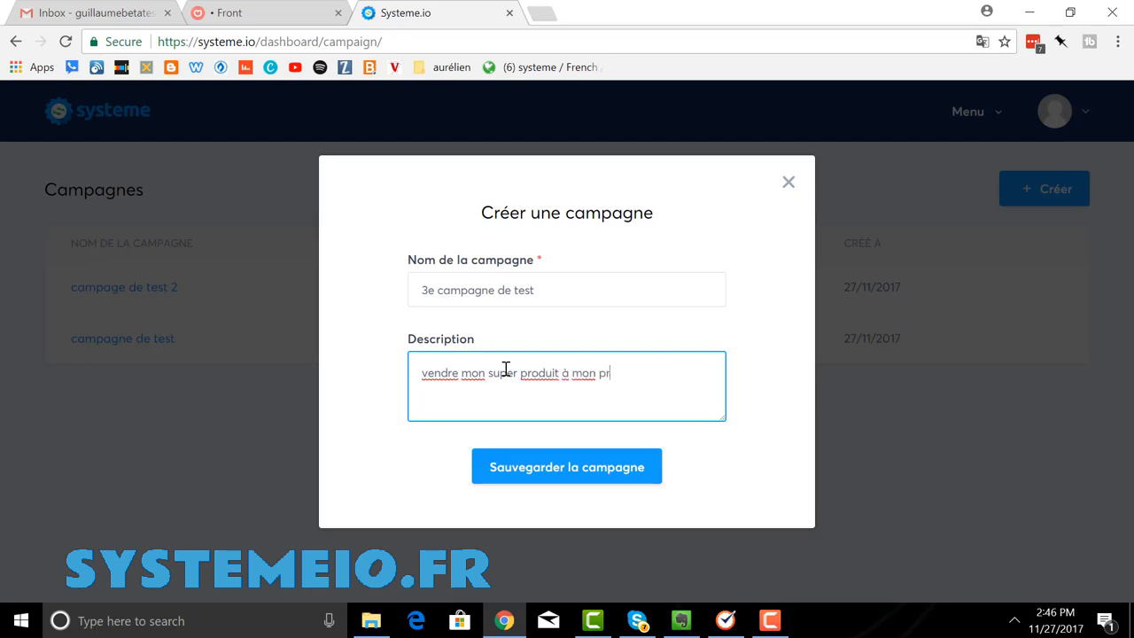
{"action": "type", "text": "ospect"}
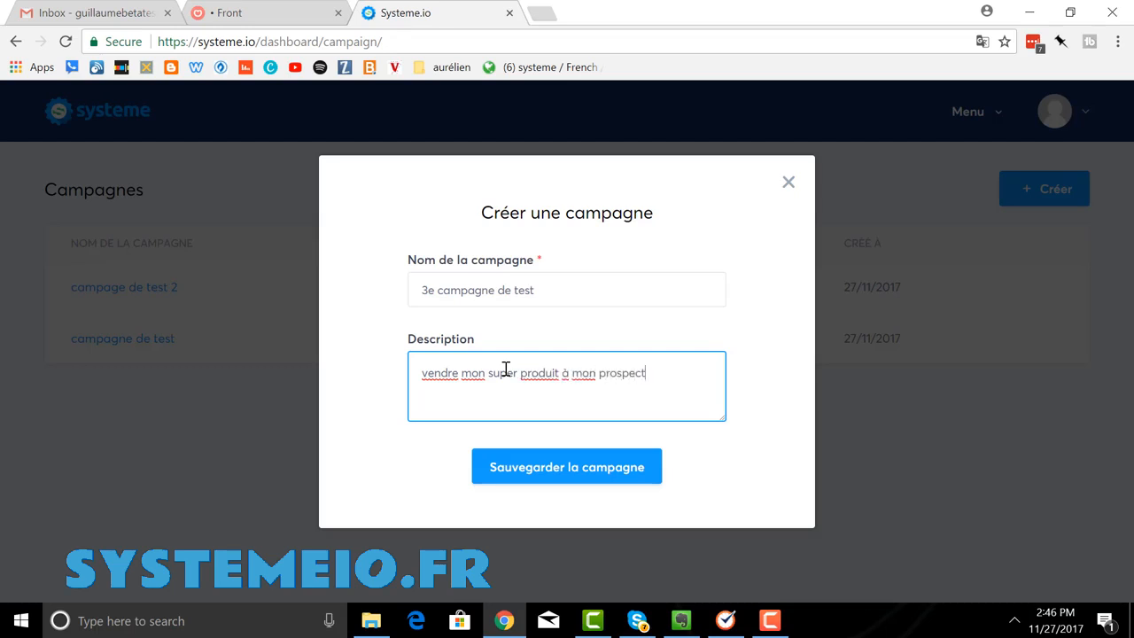
{"action": "left_click", "coordinate": [590, 474]}
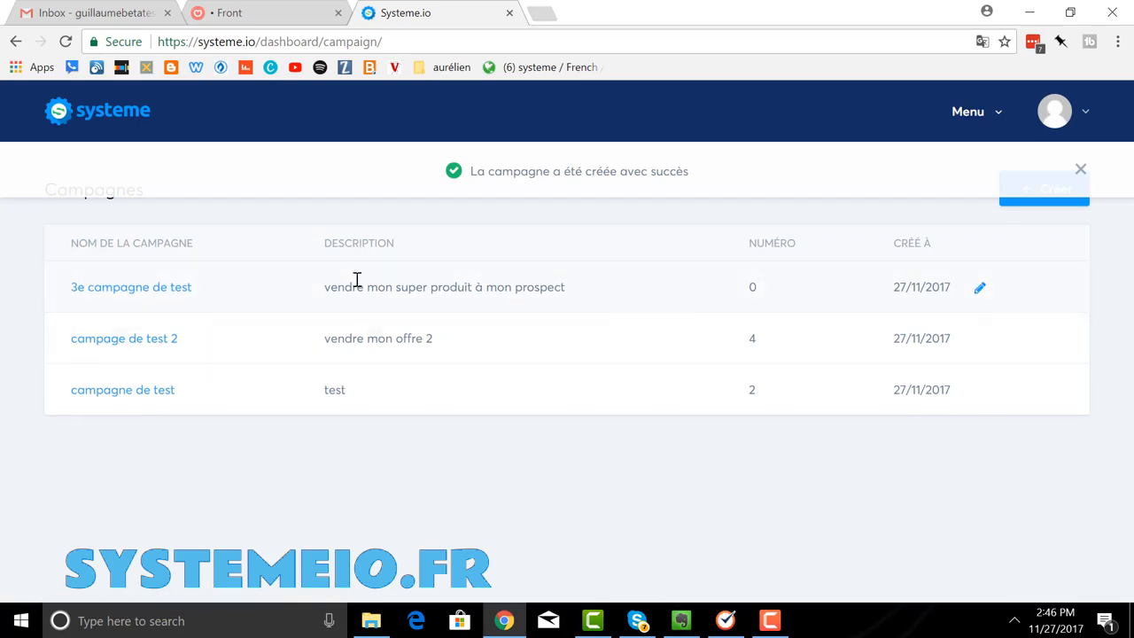
Step: Start a new step in "3e campagne de test" with the subject "email 1 - bienvenue sur mon blog" and fill in the sender's name
{"action": "left_click", "coordinate": [168, 289]}
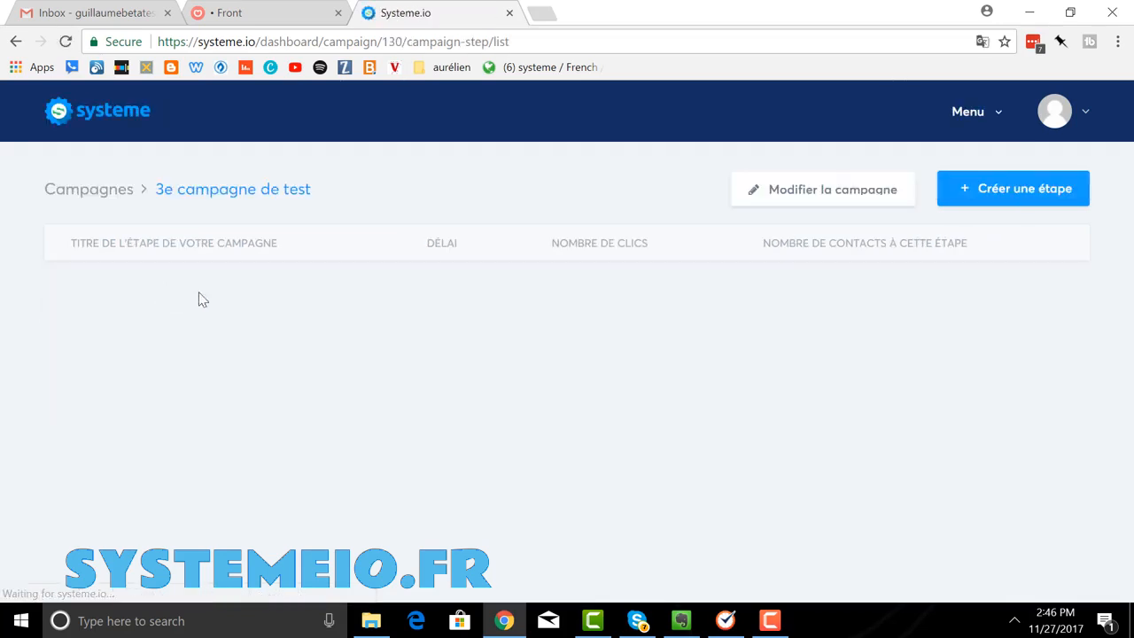
{"action": "left_click", "coordinate": [1026, 198]}
{"action": "left_click", "coordinate": [220, 291]}
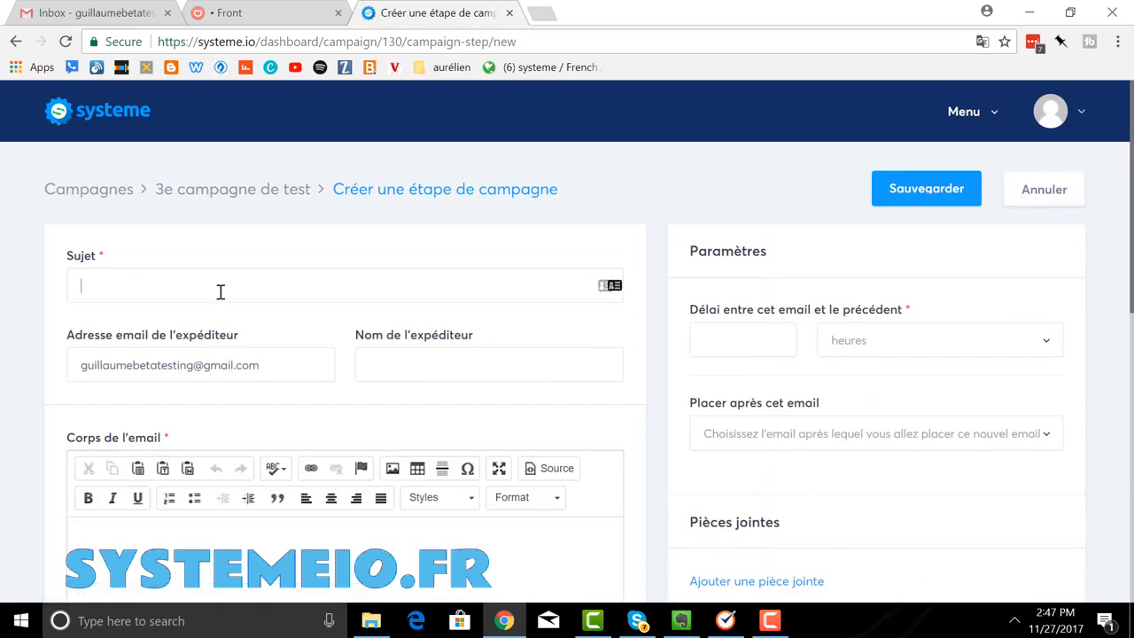
{"action": "type", "text": "email 1"}
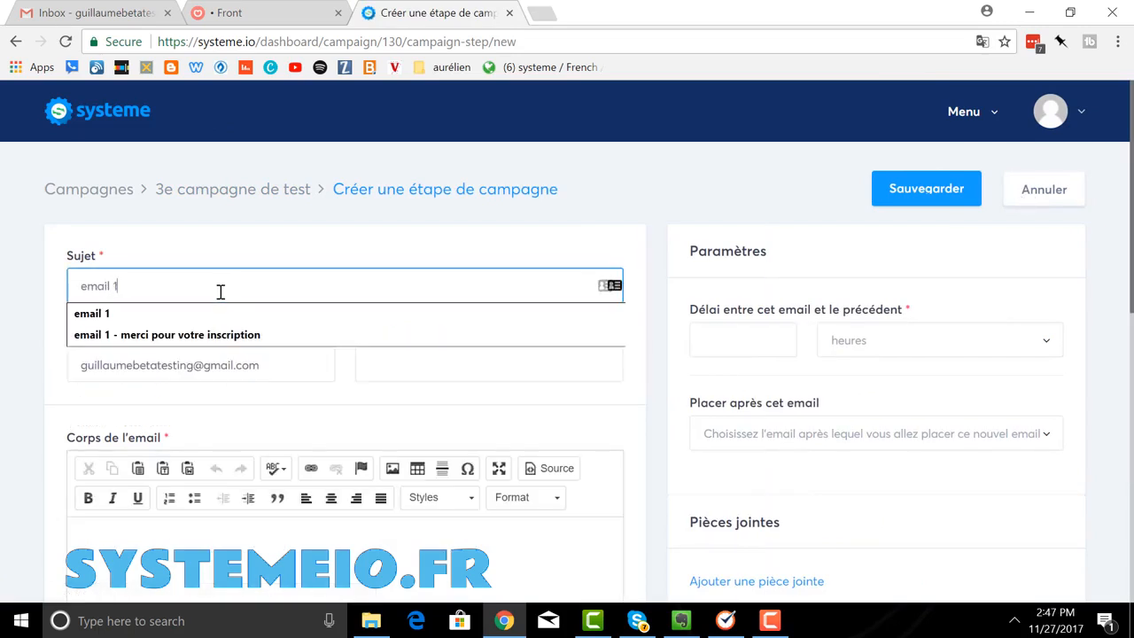
{"action": "type", "text": " -merci"}
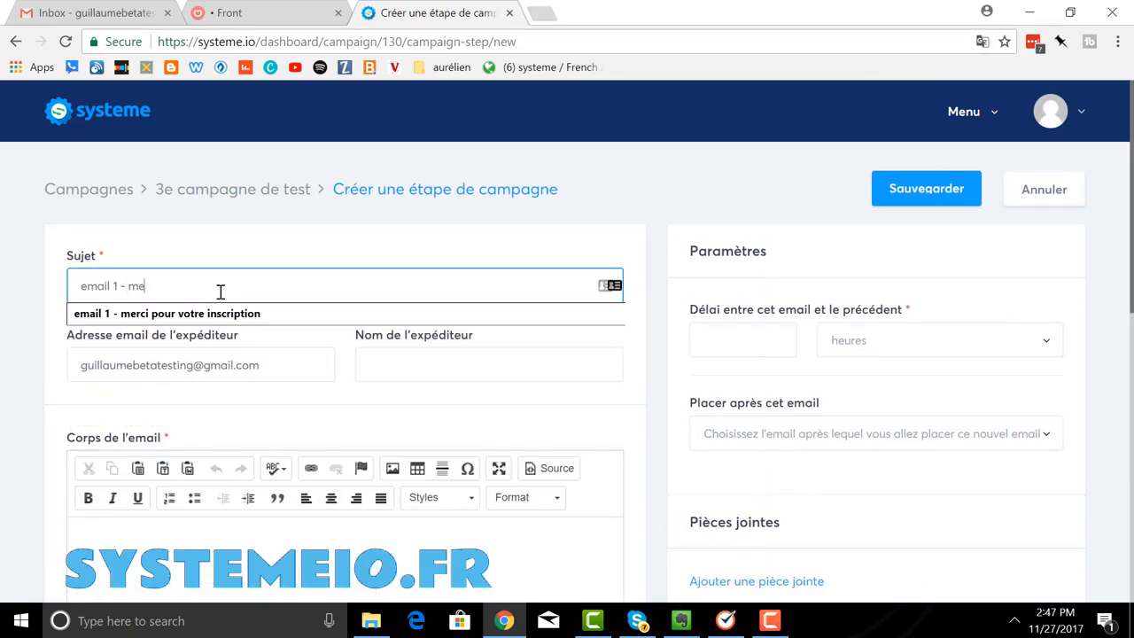
{"action": "key", "text": "BackSpace"}
{"action": "type", "text": "bienven"}
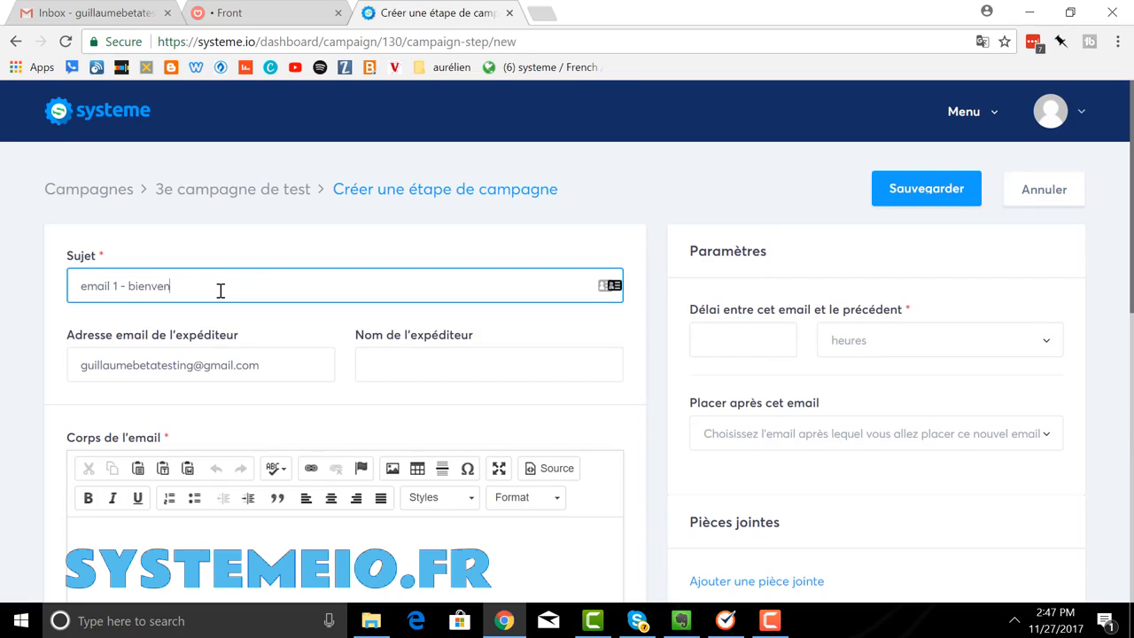
{"action": "type", "text": "ue sur mon blog"}
{"action": "left_click", "coordinate": [474, 364]}
{"action": "type", "text": "guillaume"}
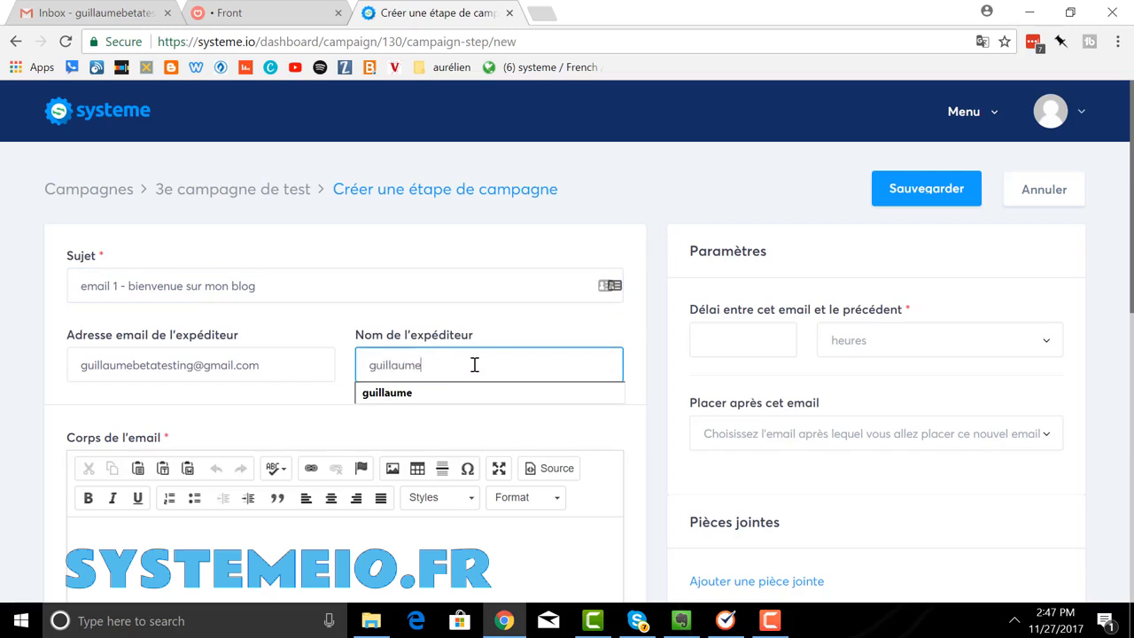
Step: Write the first email's body as "bonjour," followed by "bienvenue" on a new line
{"action": "left_click", "coordinate": [222, 532]}
{"action": "type", "text": "bonj"}
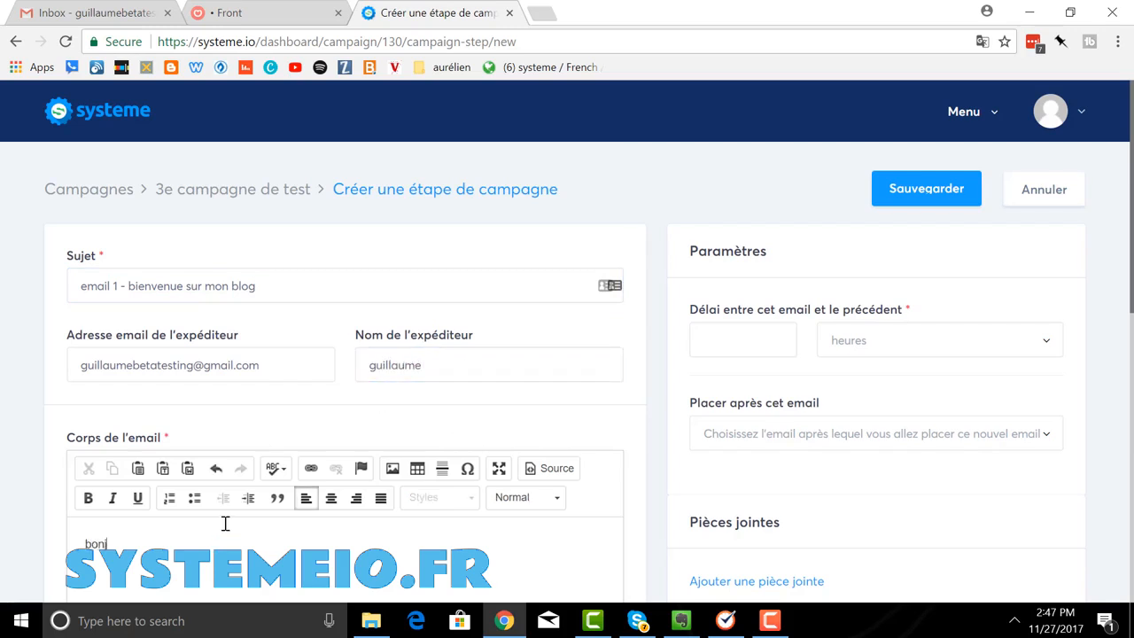
{"action": "type", "text": "our,"}
{"action": "key", "text": "Return"}
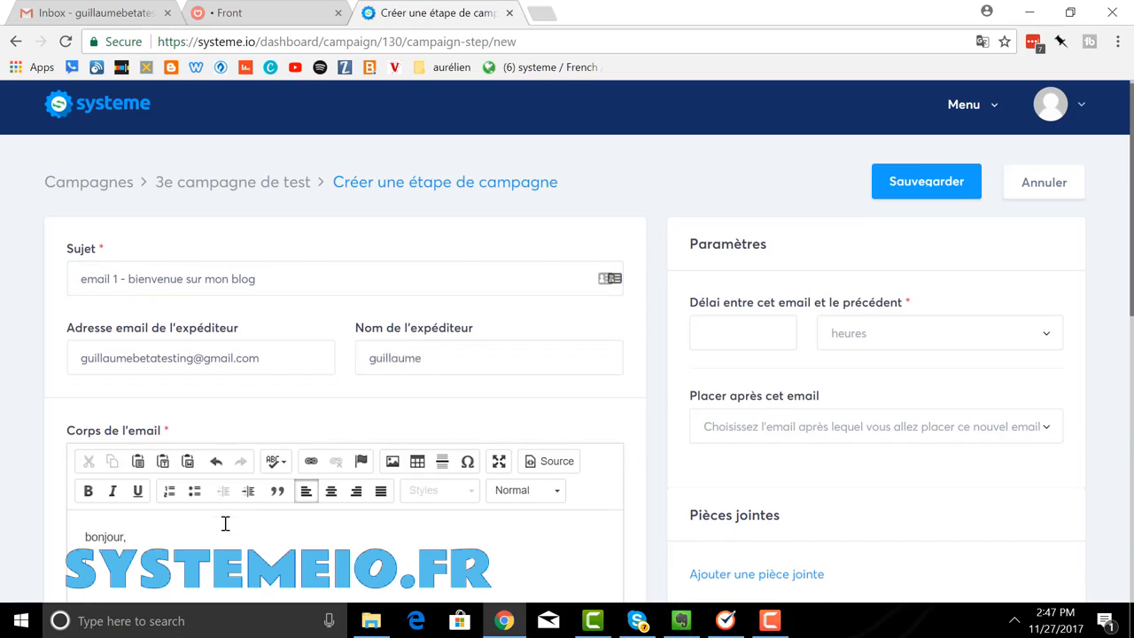
{"action": "type", "text": "bienvenue"}
Step: Set the first email's delay to 0 hours and save the campaign step
{"action": "left_click", "coordinate": [756, 340]}
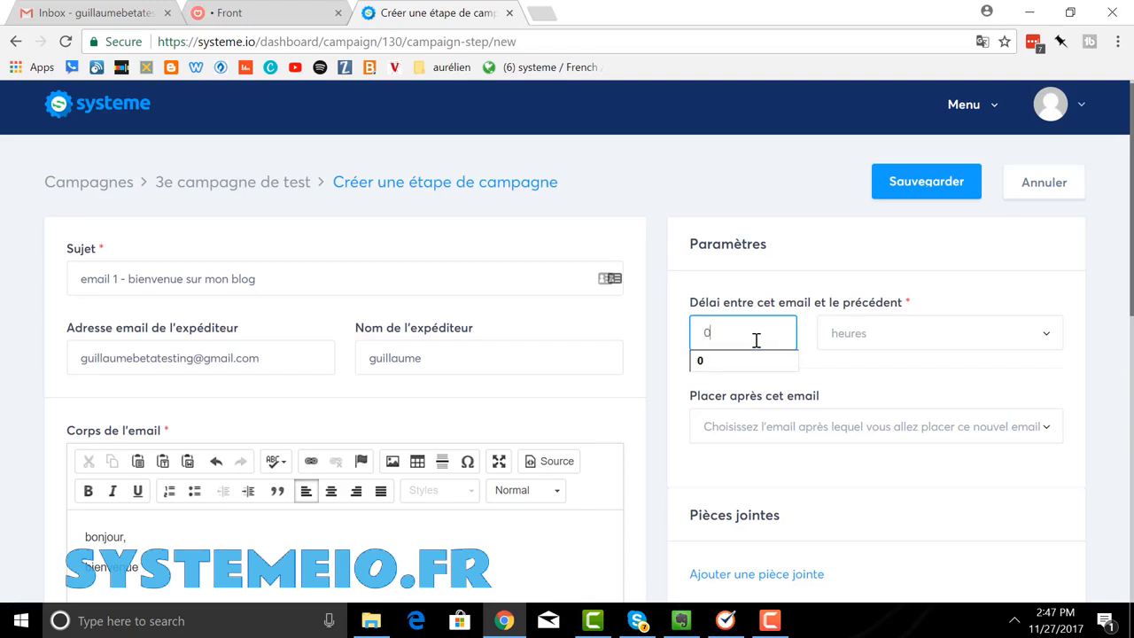
{"action": "scroll", "coordinate": [853, 443], "scroll_direction": "down", "scroll_amount": 1}
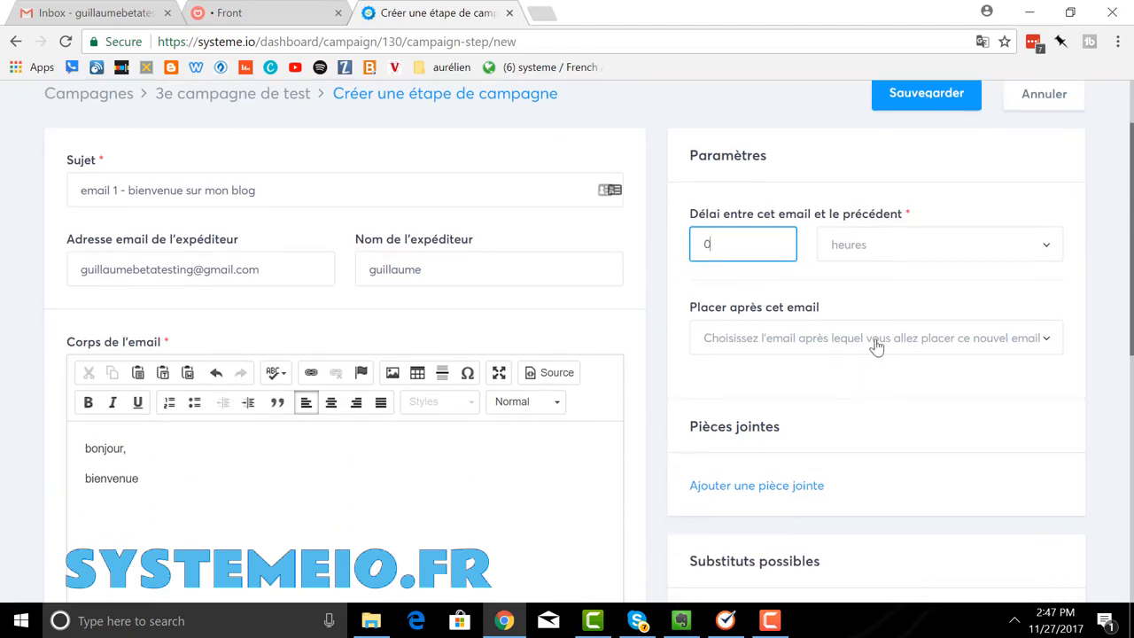
{"action": "left_click", "coordinate": [893, 99]}
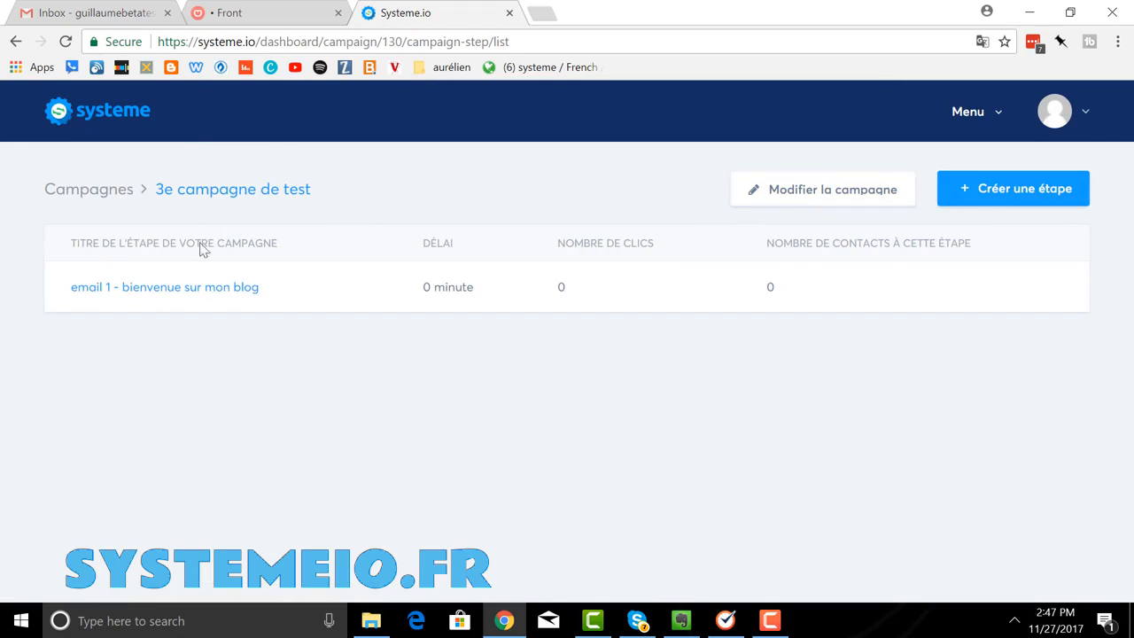
Step: Start a second campaign step with the subject "email 2 - super contenu" and fill in the sender's name
{"action": "mouse_move", "coordinate": [79, 301]}
{"action": "left_click", "coordinate": [1016, 196]}
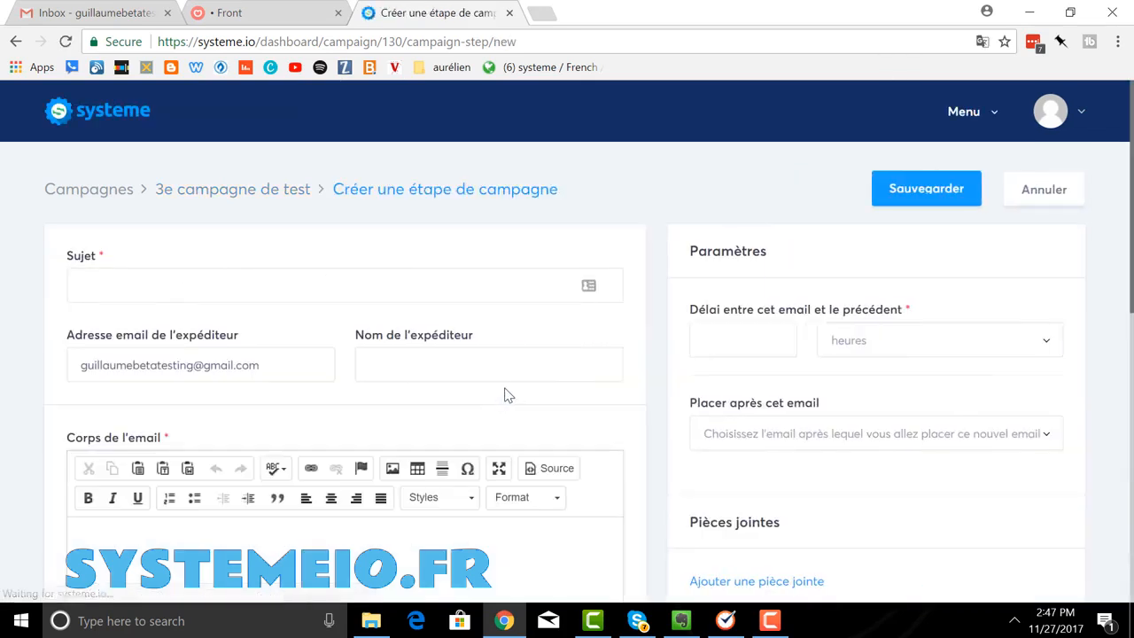
{"action": "left_click", "coordinate": [106, 290]}
{"action": "type", "text": "email 2 "}
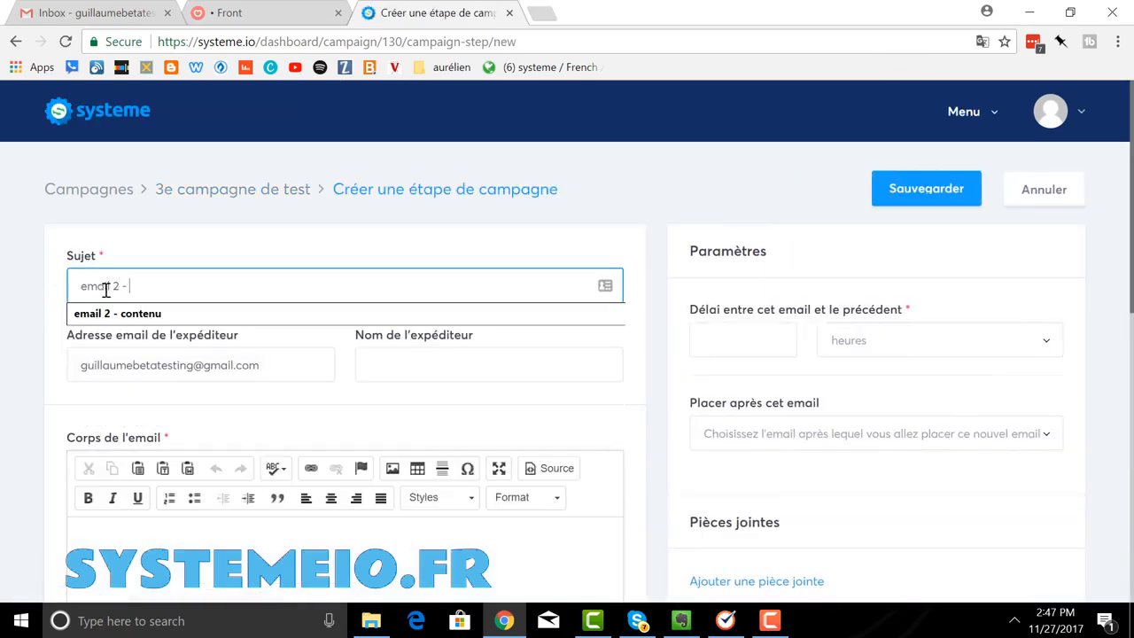
{"action": "type", "text": "- super"}
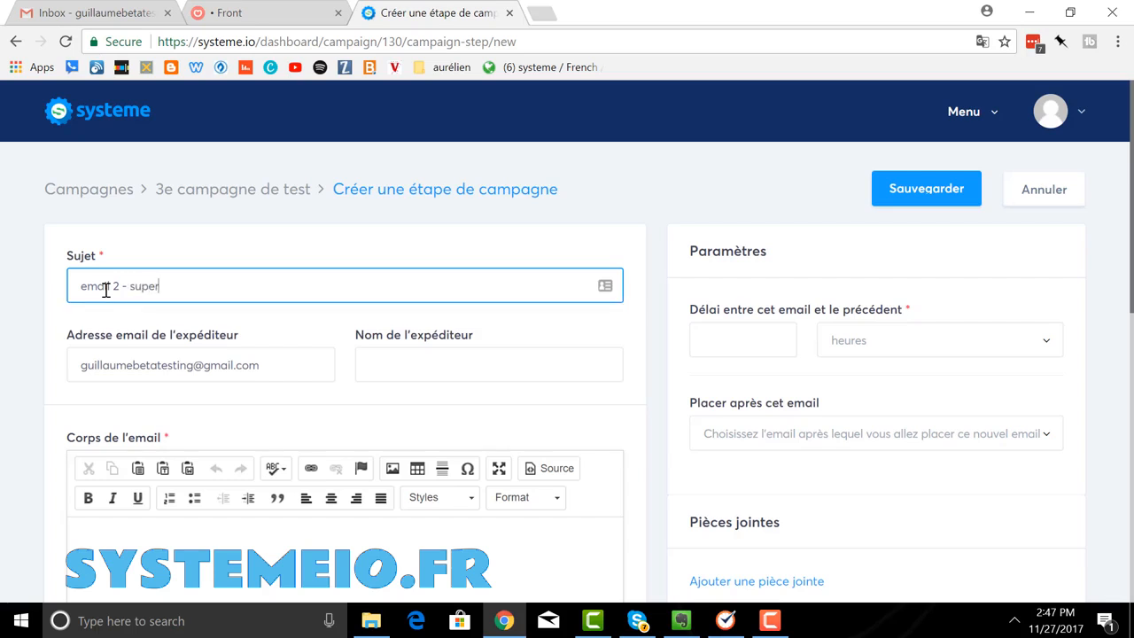
{"action": "type", "text": " contenu"}
{"action": "left_click", "coordinate": [397, 358]}
{"action": "type", "text": "guillaume"}
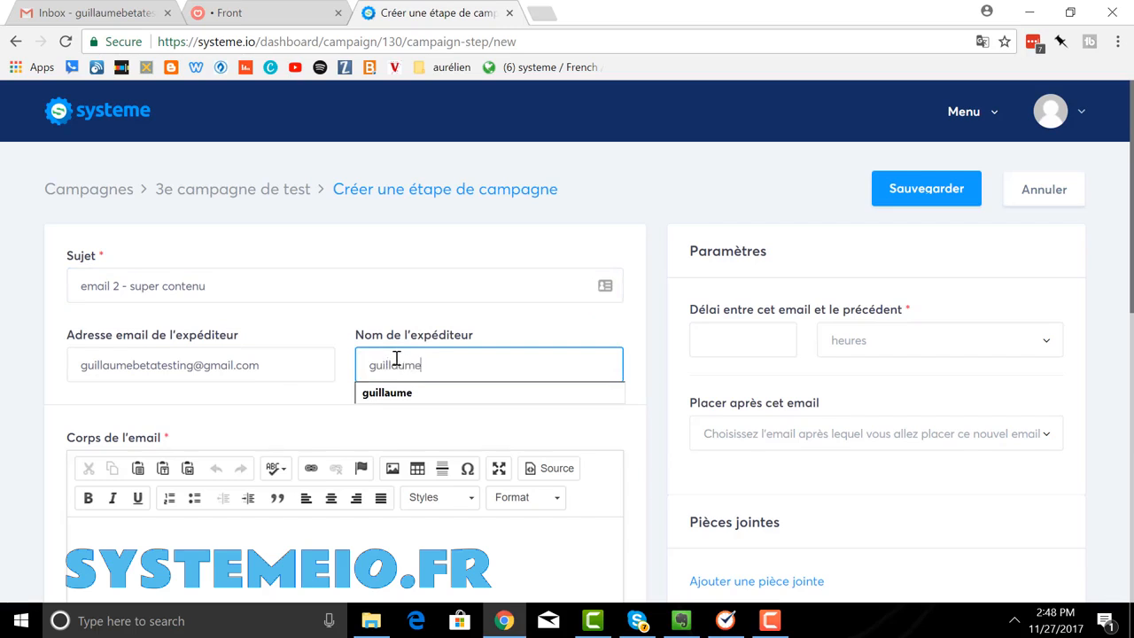
Step: Write the second email's body as "Bonjour," followed by "voici du contenu" on a new line
{"action": "left_click", "coordinate": [201, 531]}
{"action": "type", "text": "B"}
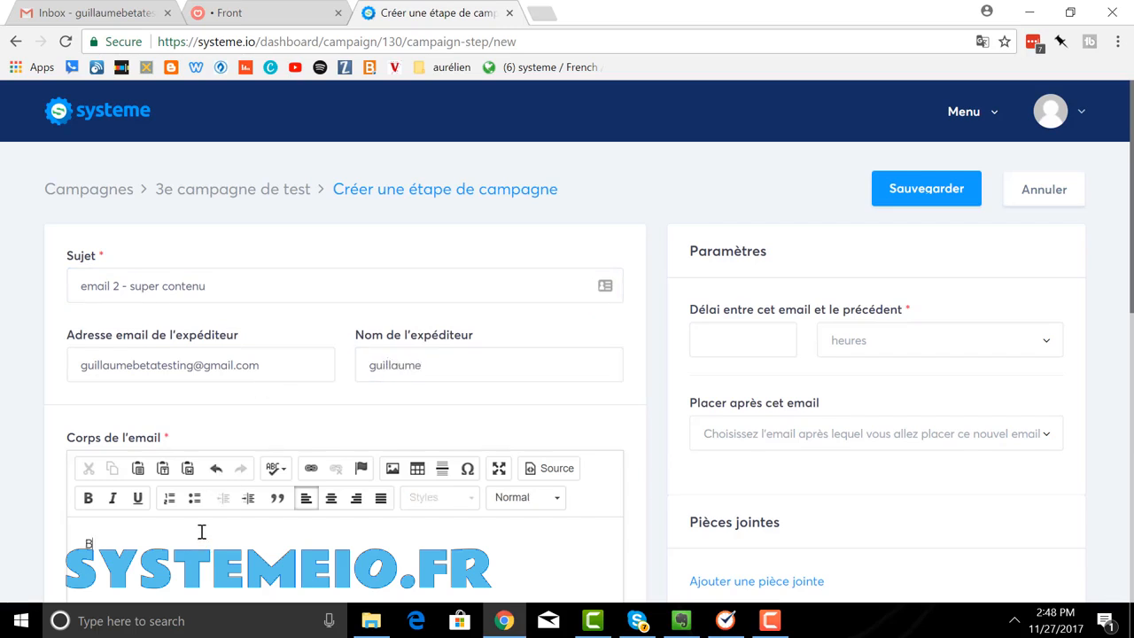
{"action": "type", "text": "onjour,"}
{"action": "key", "text": "Return"}
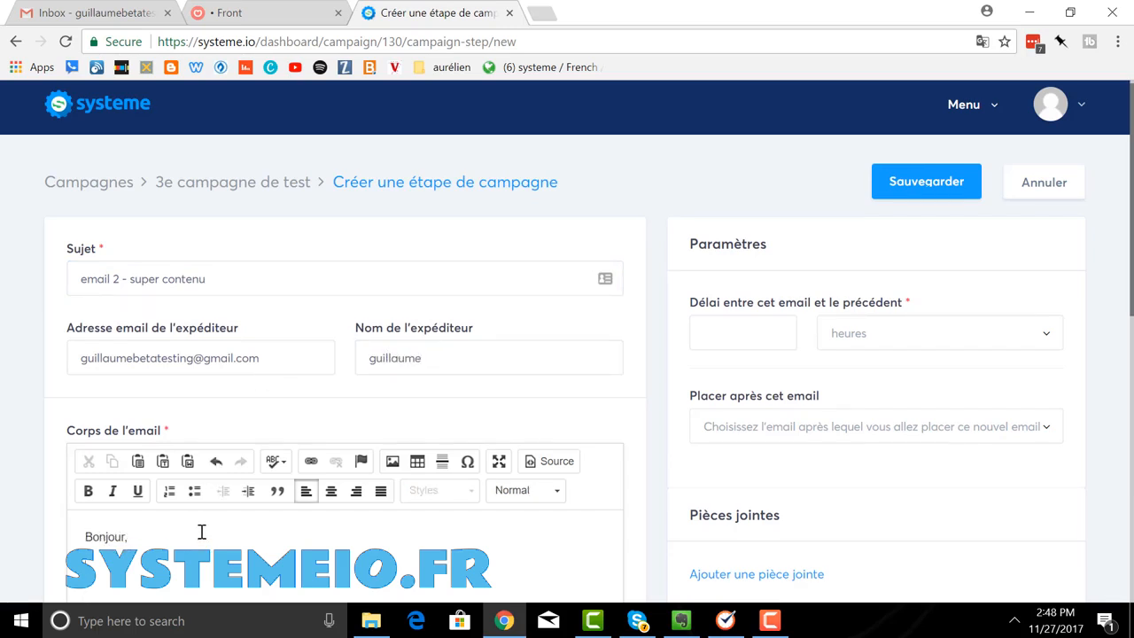
{"action": "type", "text": "Voici du contenu"}
Step: Set the second email's delay to 1 day (jours), place it after "email 1 - bienvenue sur mon blog", and save the step
{"action": "left_click", "coordinate": [768, 336]}
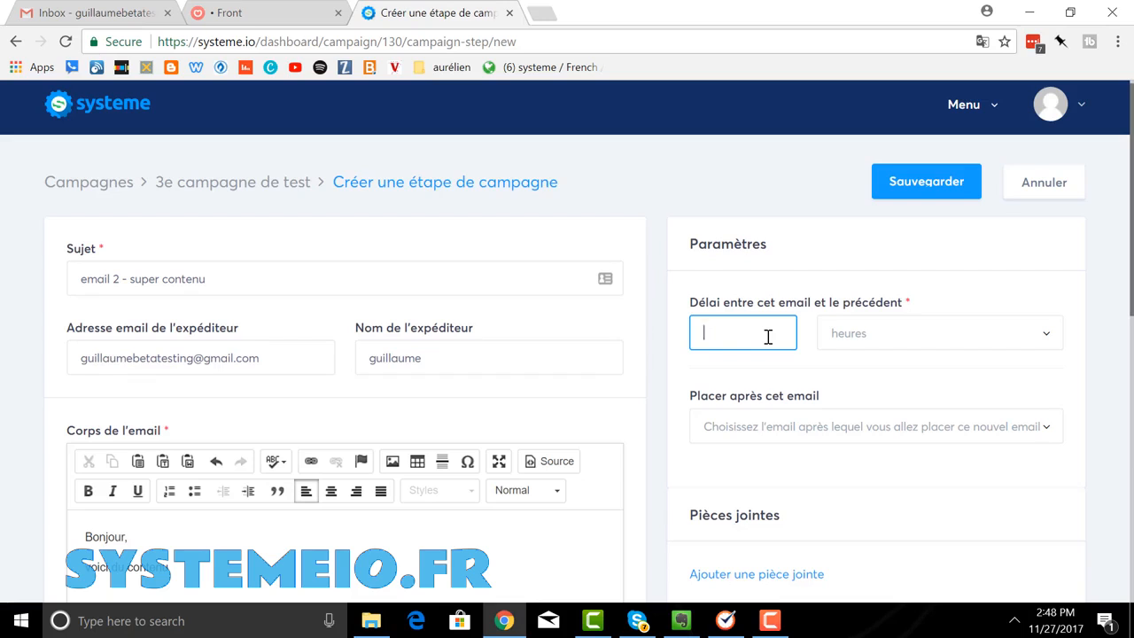
{"action": "type", "text": "1"}
{"action": "left_click", "coordinate": [1046, 344]}
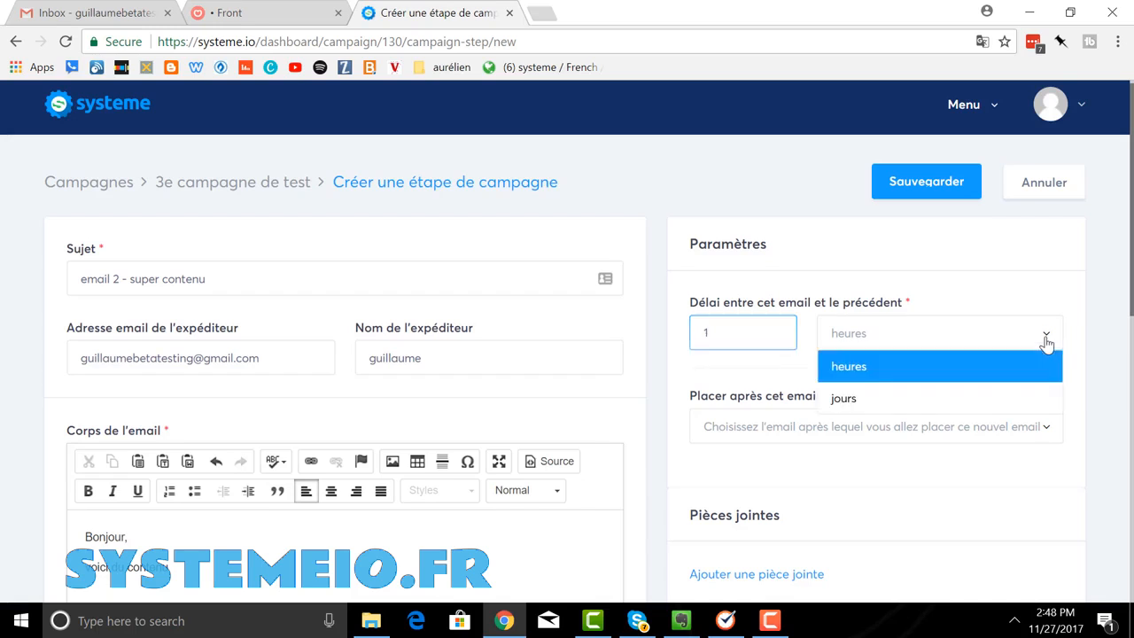
{"action": "left_click", "coordinate": [1000, 397]}
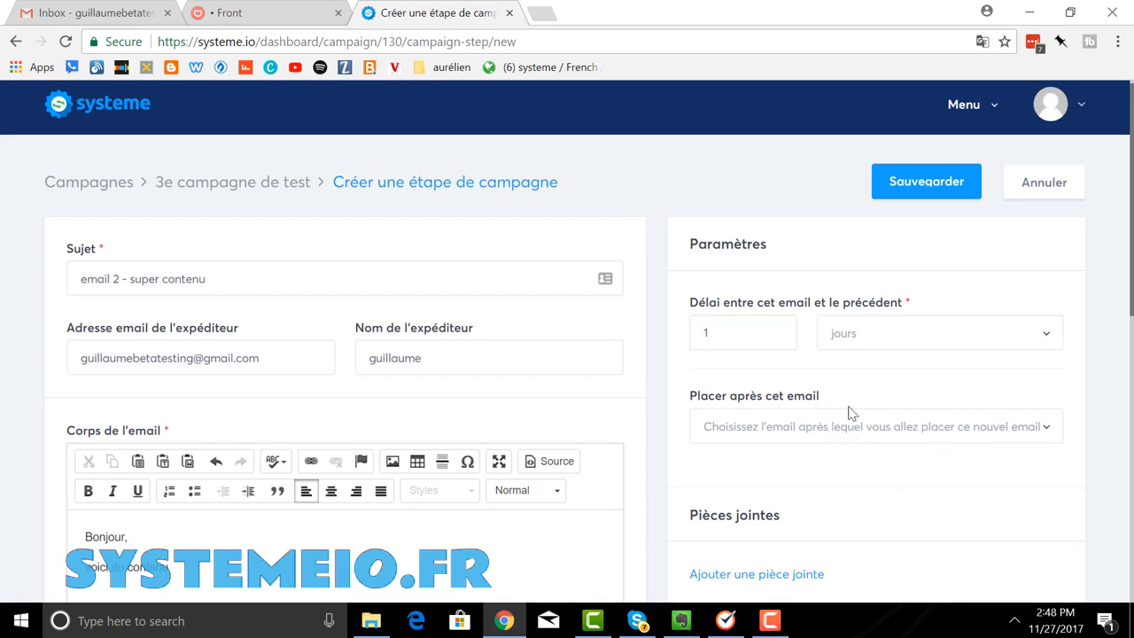
{"action": "left_click", "coordinate": [1047, 431]}
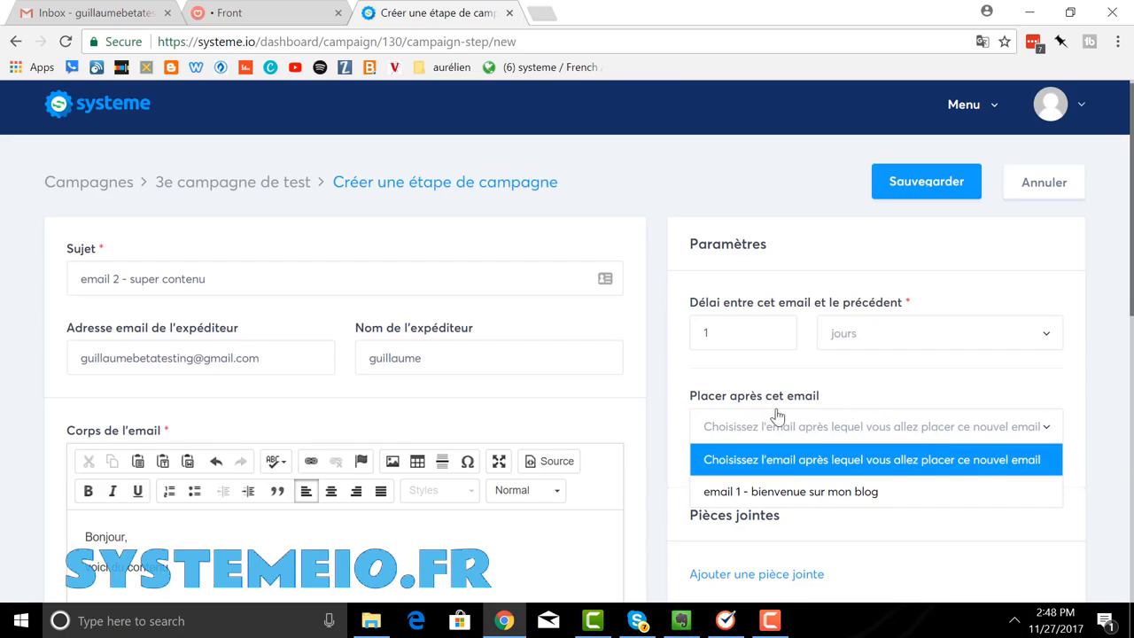
{"action": "left_click", "coordinate": [893, 493]}
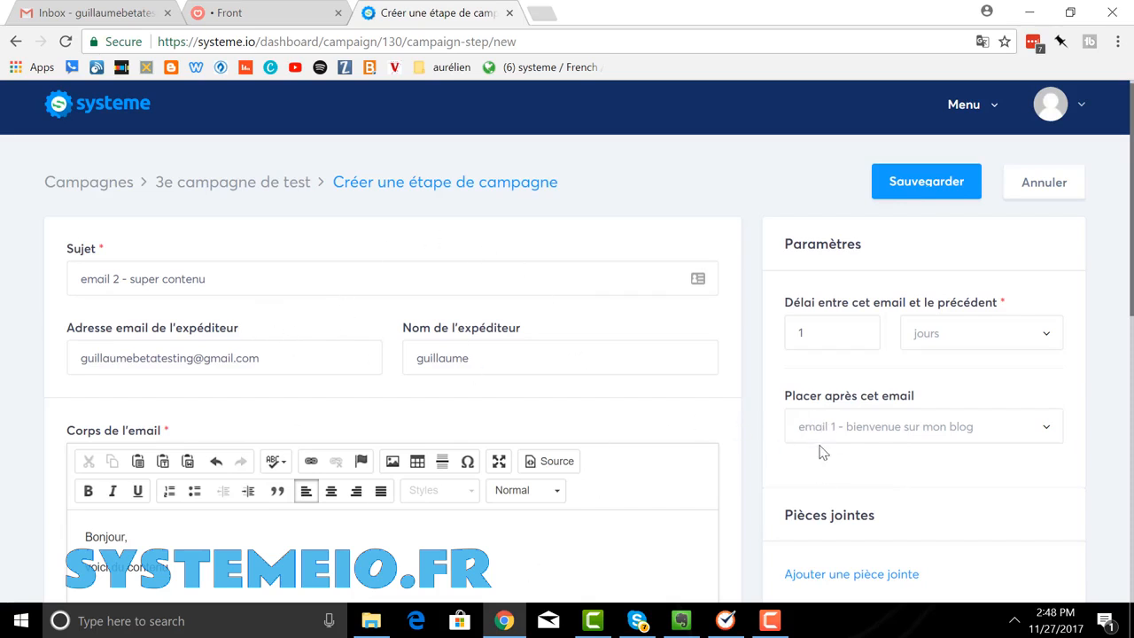
{"action": "left_click", "coordinate": [925, 182]}
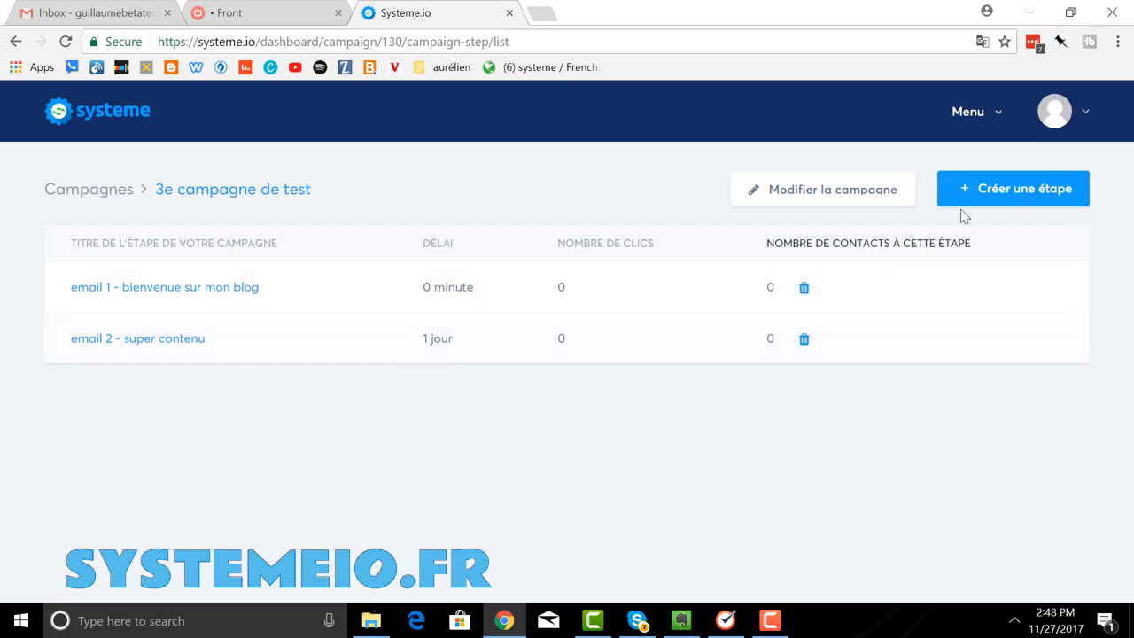
Step: Start a third campaign step with the subject "email 3 - contenu" and fill in the sender's name
{"action": "left_click", "coordinate": [1014, 189]}
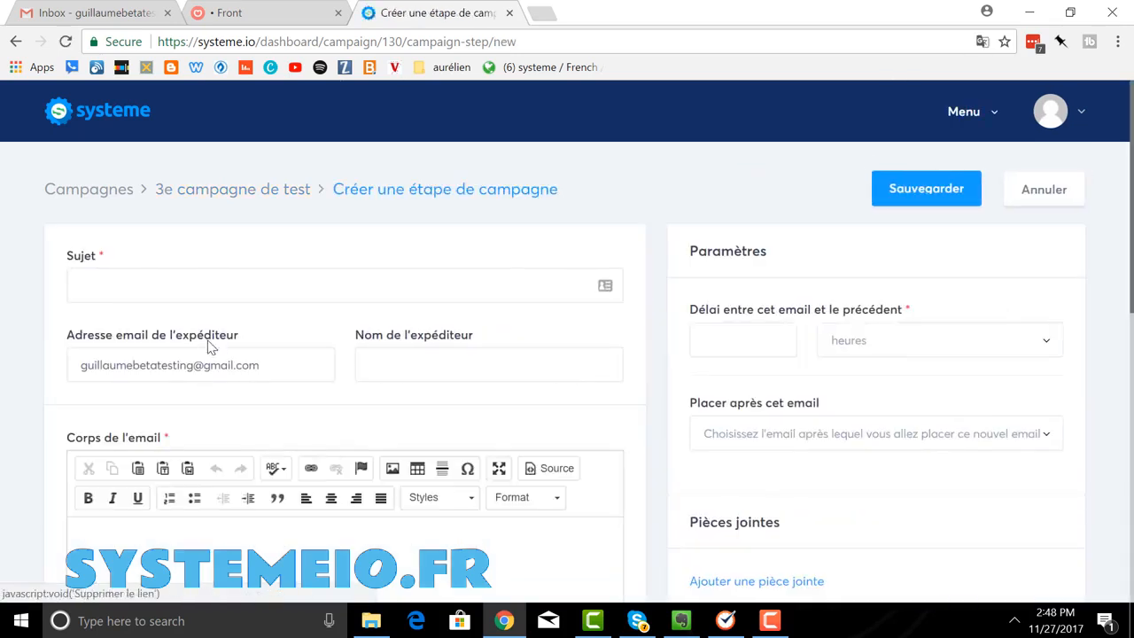
{"action": "left_click", "coordinate": [190, 285]}
{"action": "type", "text": "email 3"}
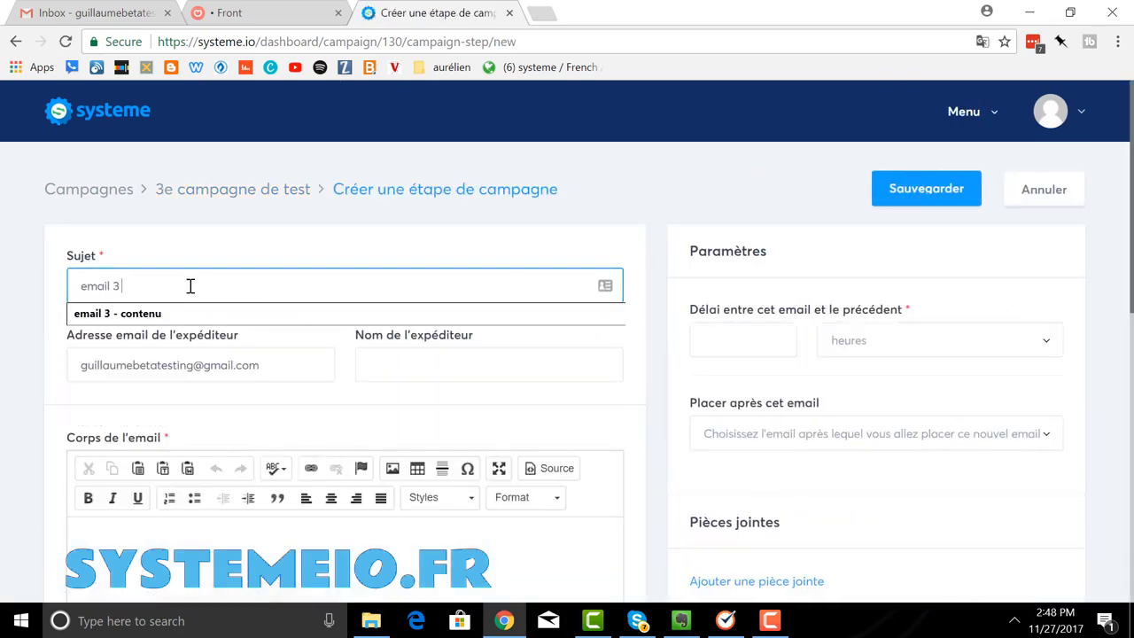
{"action": "type", "text": " - contenu"}
{"action": "left_click", "coordinate": [409, 362]}
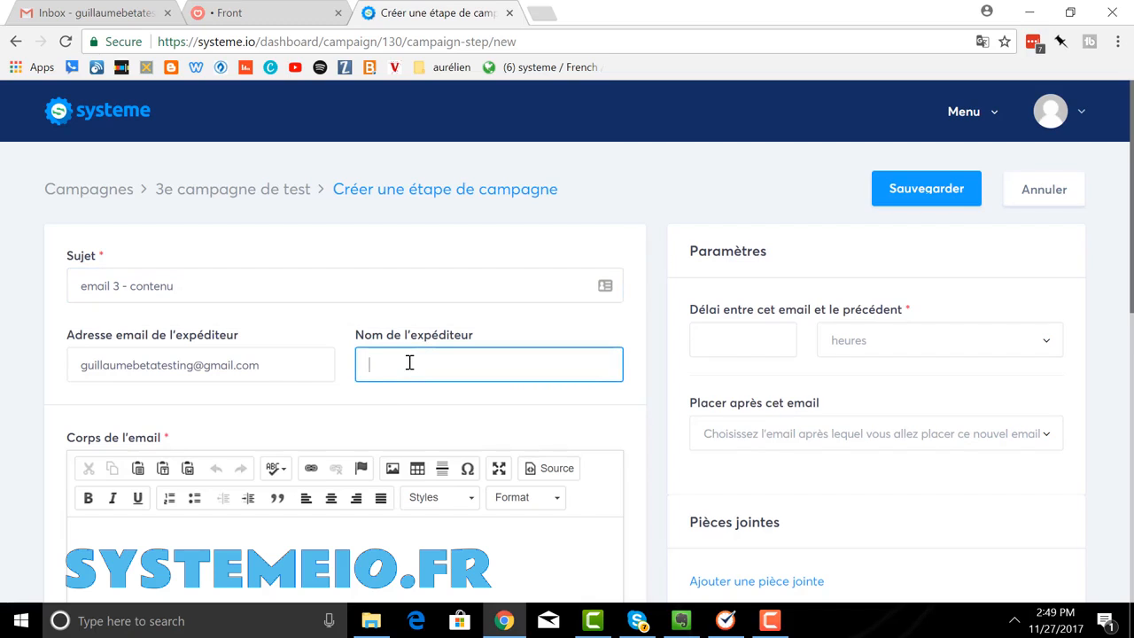
{"action": "type", "text": "guillaume"}
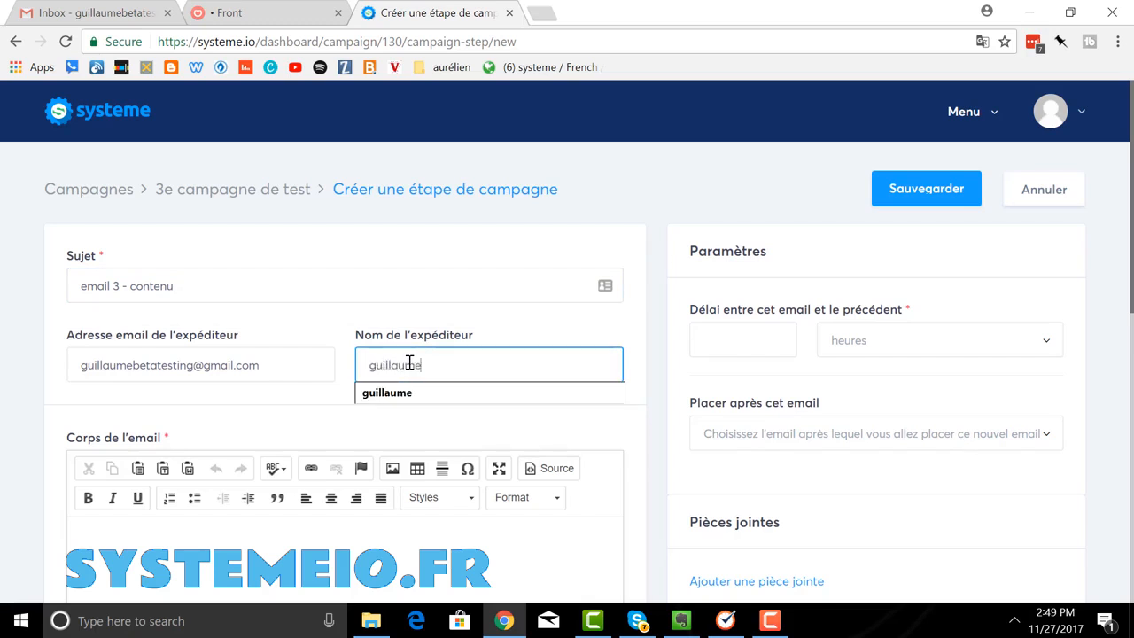
Step: Write the third email's body as "Bonjour,", "Voici du contenu" and "a très vite," on separate lines, signed with the sender's first name
{"action": "left_click", "coordinate": [250, 543]}
{"action": "type", "text": "Bonj"}
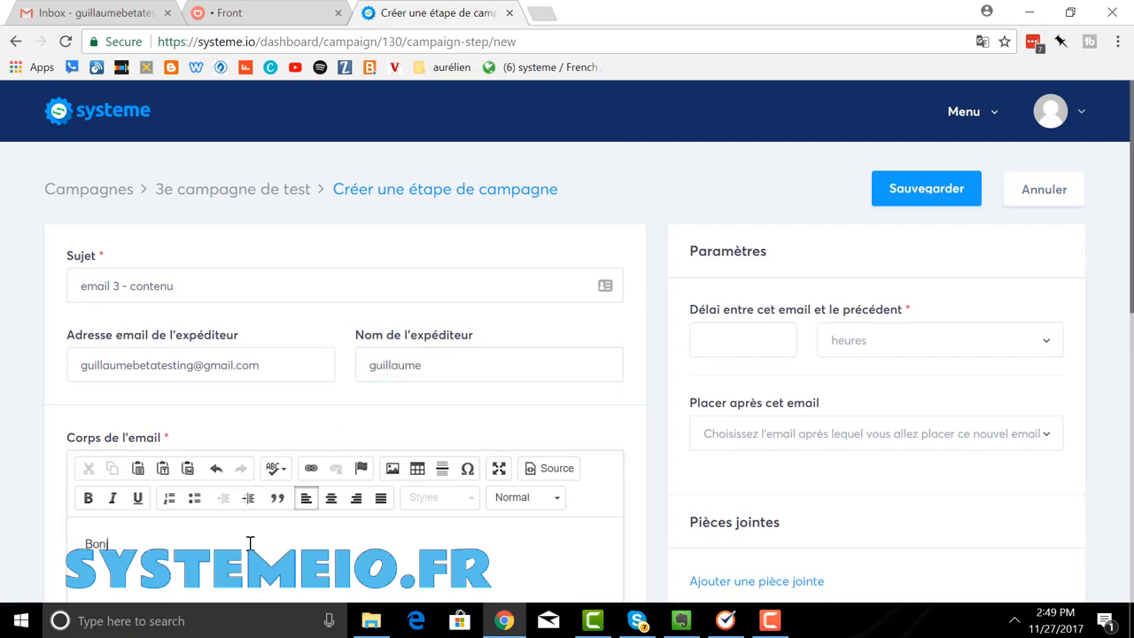
{"action": "type", "text": "our,"}
{"action": "key", "text": "Return"}
{"action": "key", "text": "Return"}
{"action": "type", "text": "Voici"}
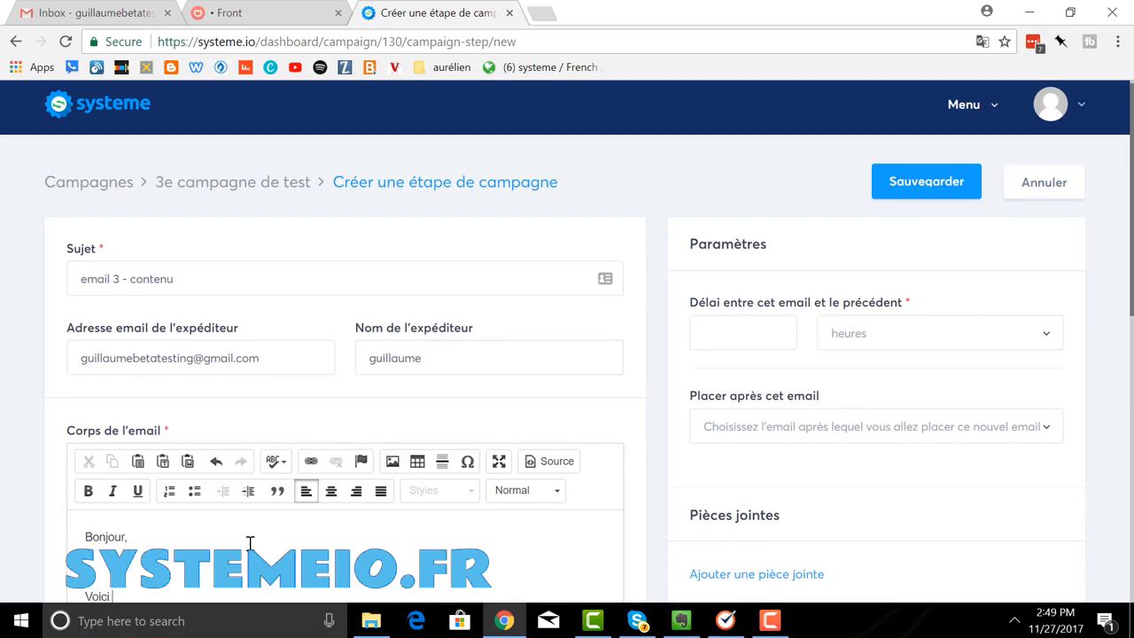
{"action": "type", "text": "enu"}
{"action": "scroll", "coordinate": [322, 522], "scroll_direction": "down", "scroll_amount": 2}
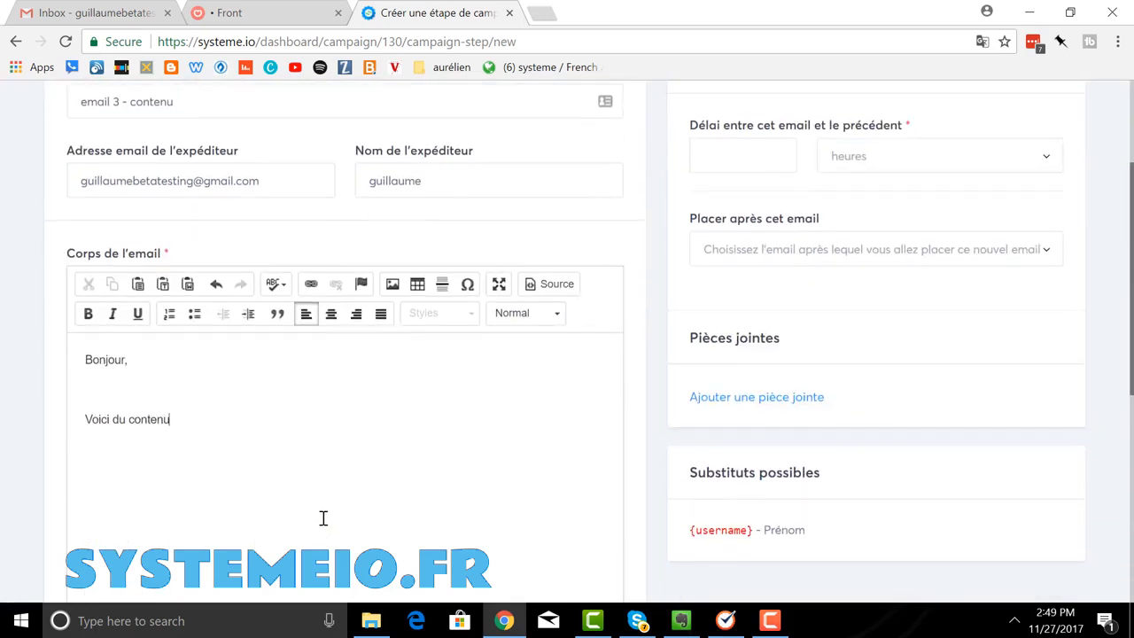
{"action": "type", "text": "trè"}
{"action": "type", "text": "s vite, "}
{"action": "type", "text": "Guillaume"}
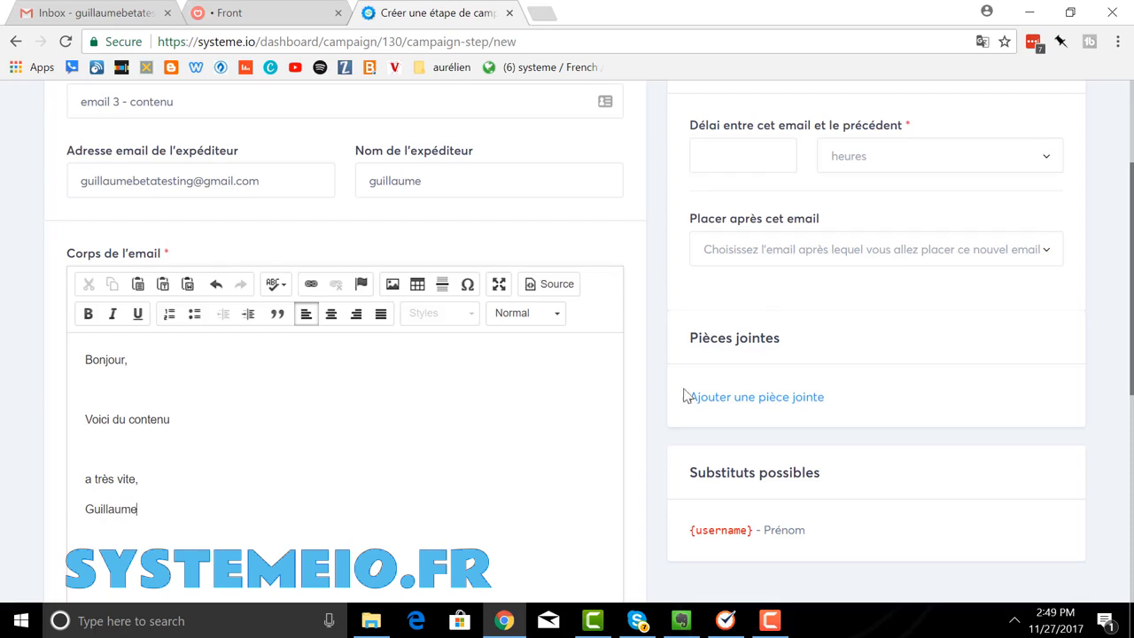
Step: Set the third email's delay to 1 day (jours), place it after "email 2 - super contenu", and save the step
{"action": "left_click", "coordinate": [719, 151]}
{"action": "type", "text": "1"}
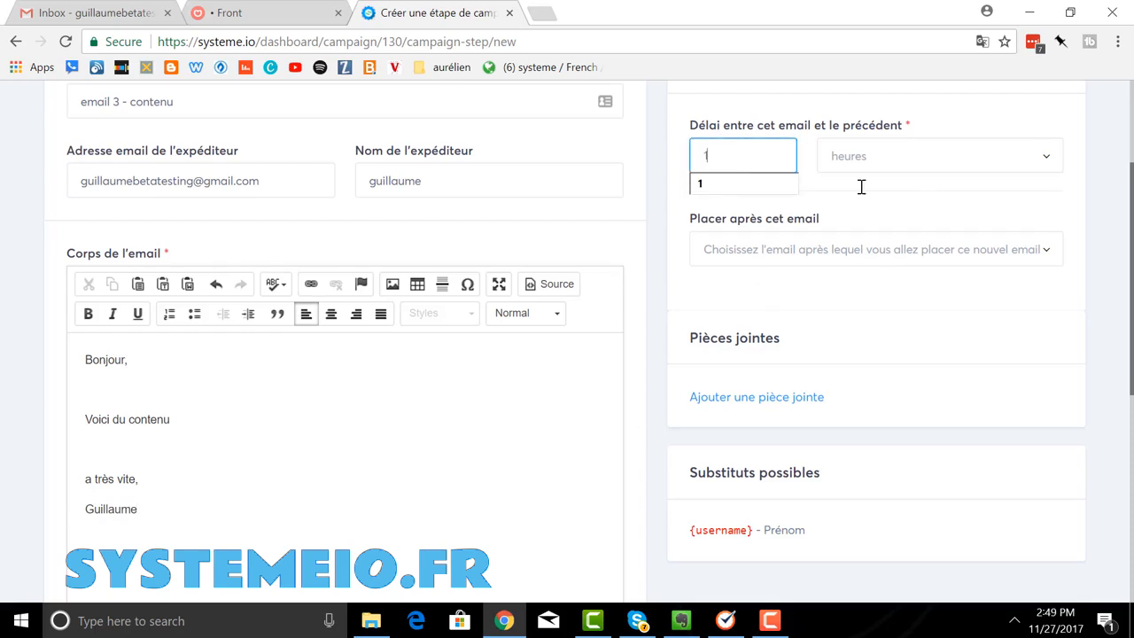
{"action": "left_click", "coordinate": [1057, 161]}
{"action": "left_click", "coordinate": [964, 217]}
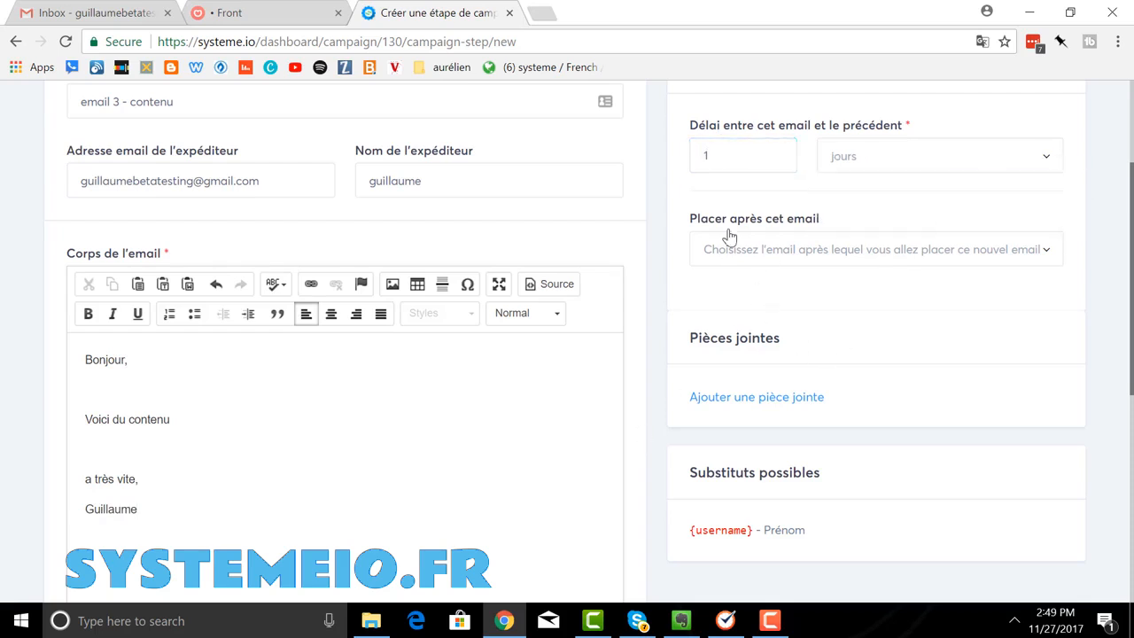
{"action": "scroll", "coordinate": [418, 282], "scroll_direction": "up", "scroll_amount": 1}
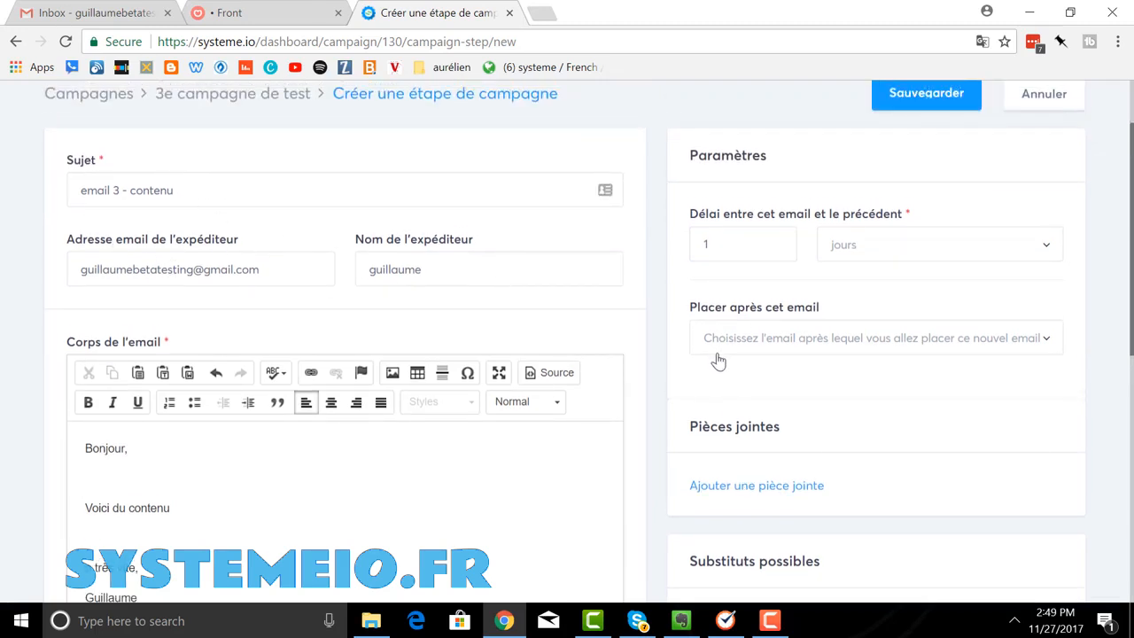
{"action": "left_click", "coordinate": [981, 344]}
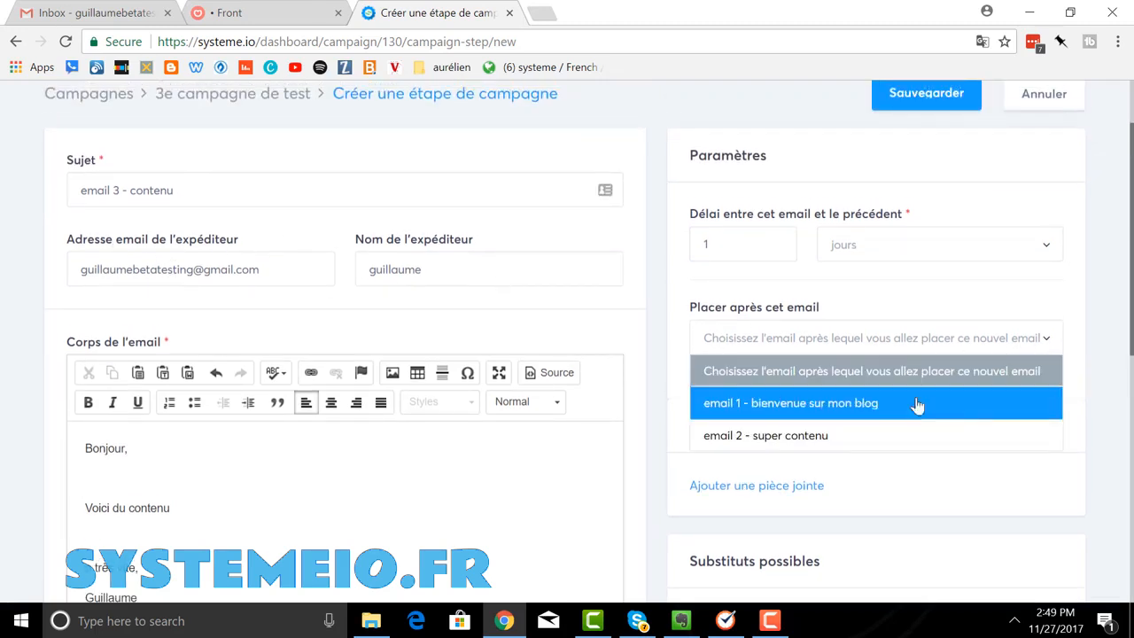
{"action": "left_click", "coordinate": [836, 436]}
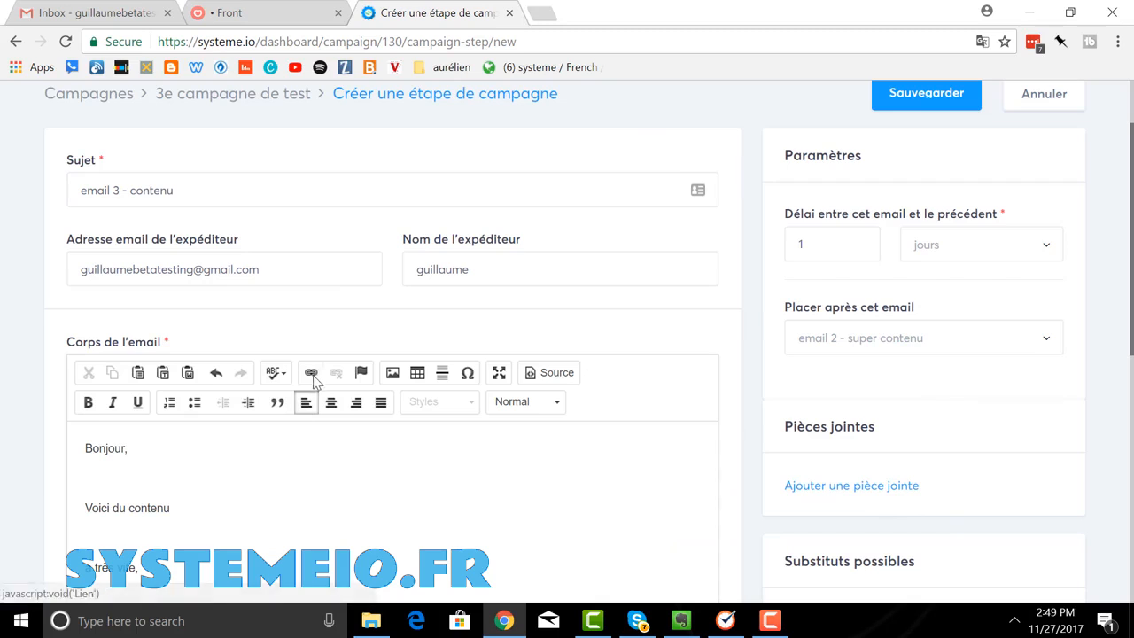
{"action": "scroll", "coordinate": [797, 318], "scroll_direction": "up", "scroll_amount": 2}
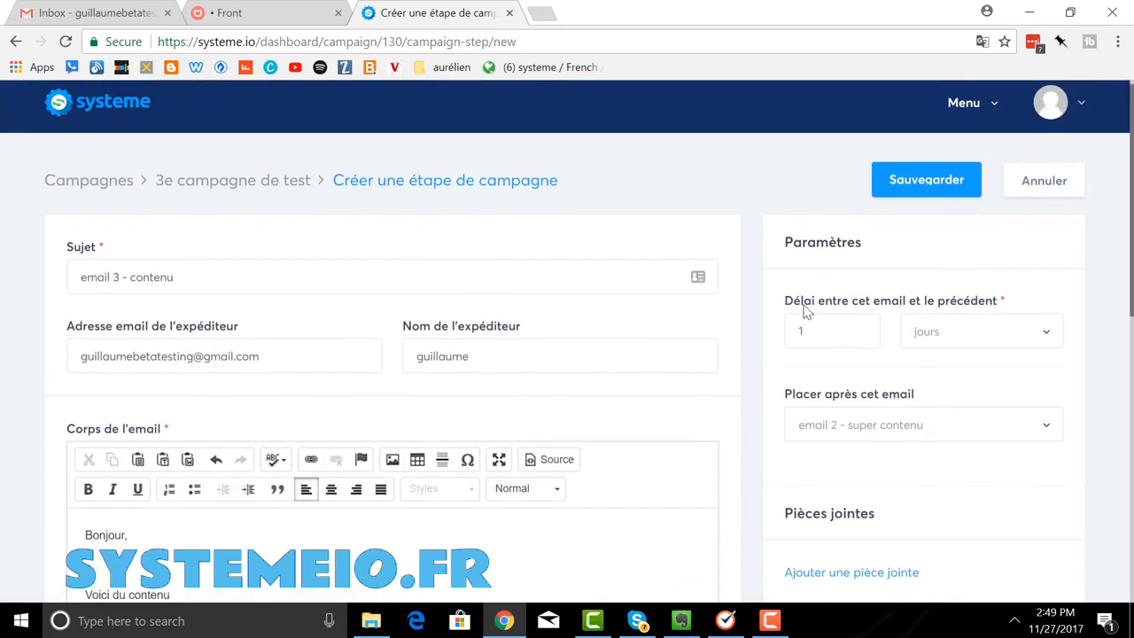
{"action": "left_click", "coordinate": [927, 197]}
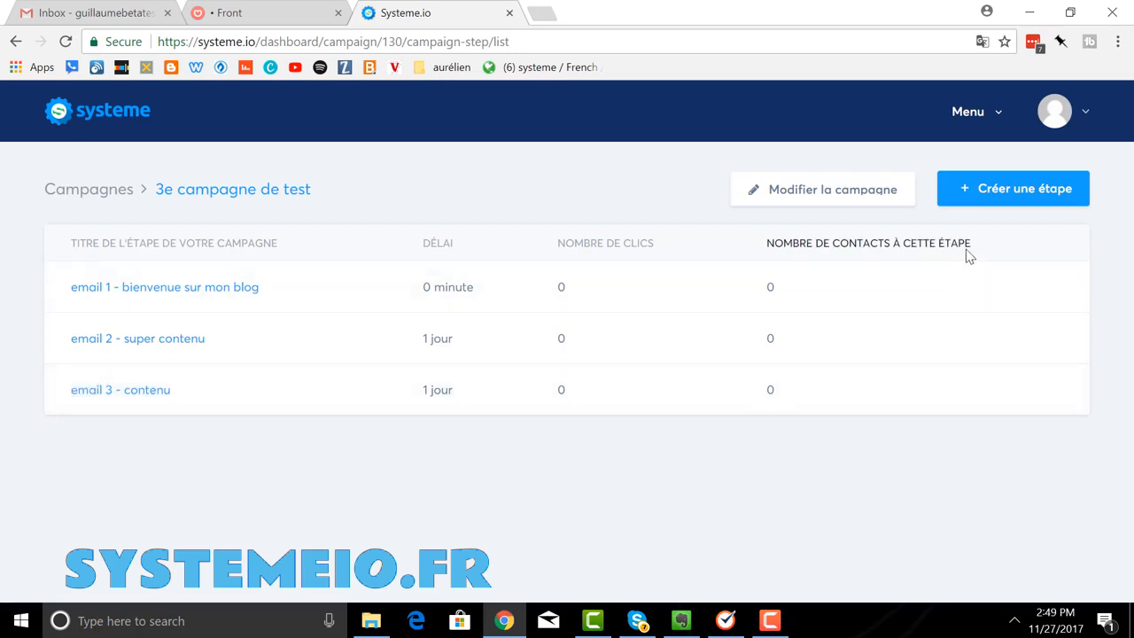
Step: Start a fourth campaign step with the subject "email 4 - voici mon offre"
{"action": "left_click", "coordinate": [982, 201]}
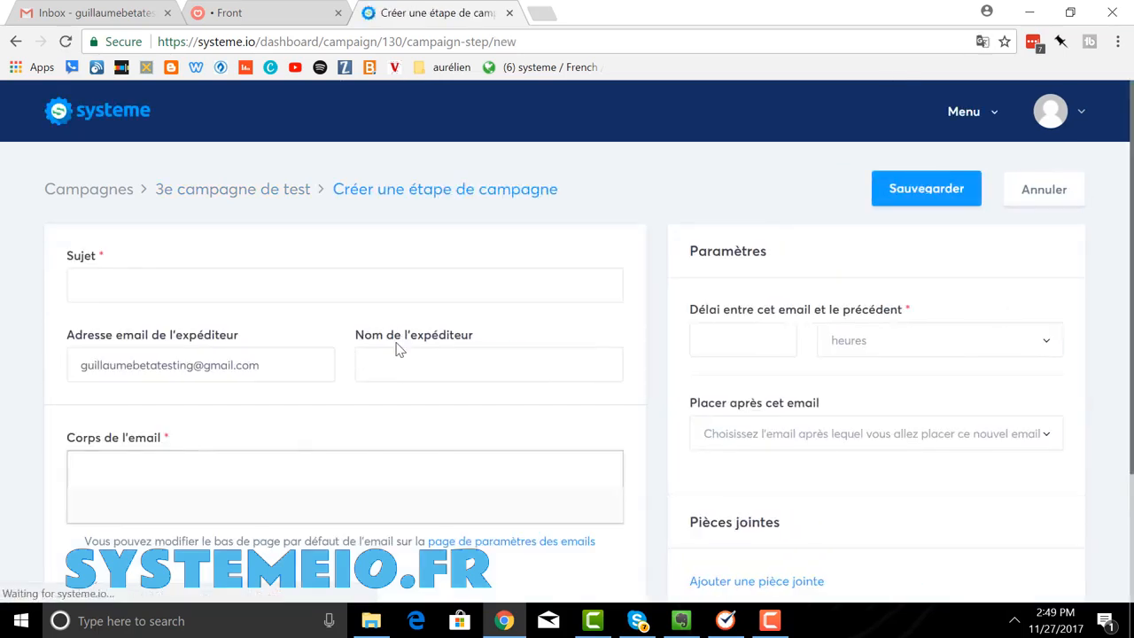
{"action": "left_click", "coordinate": [222, 288]}
{"action": "type", "text": "email 4 "}
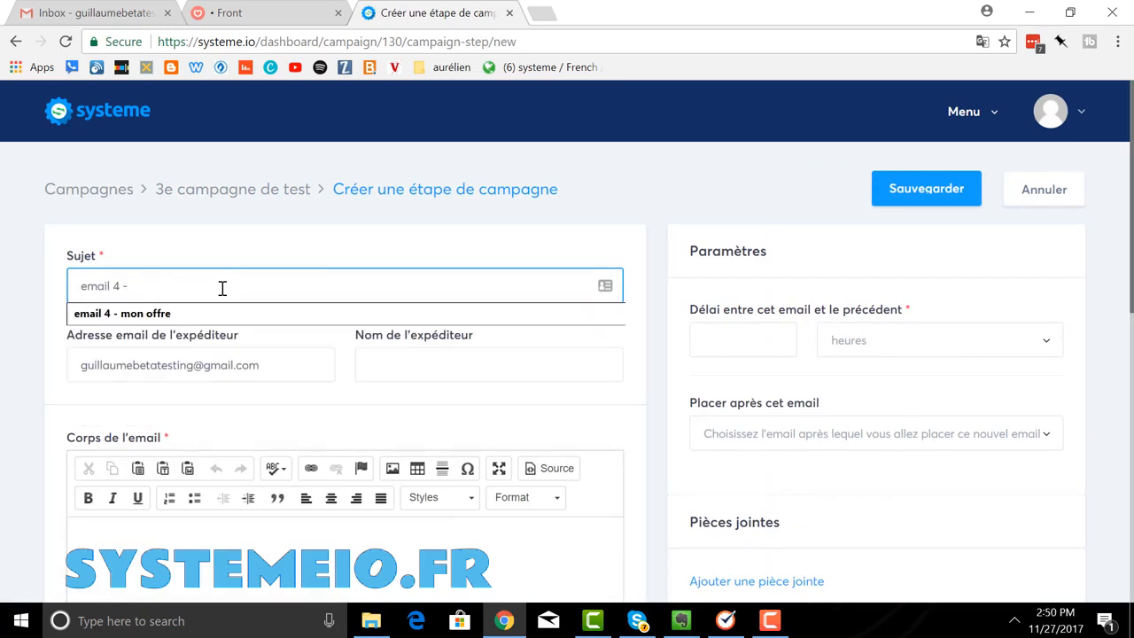
{"action": "type", "text": "- voici "}
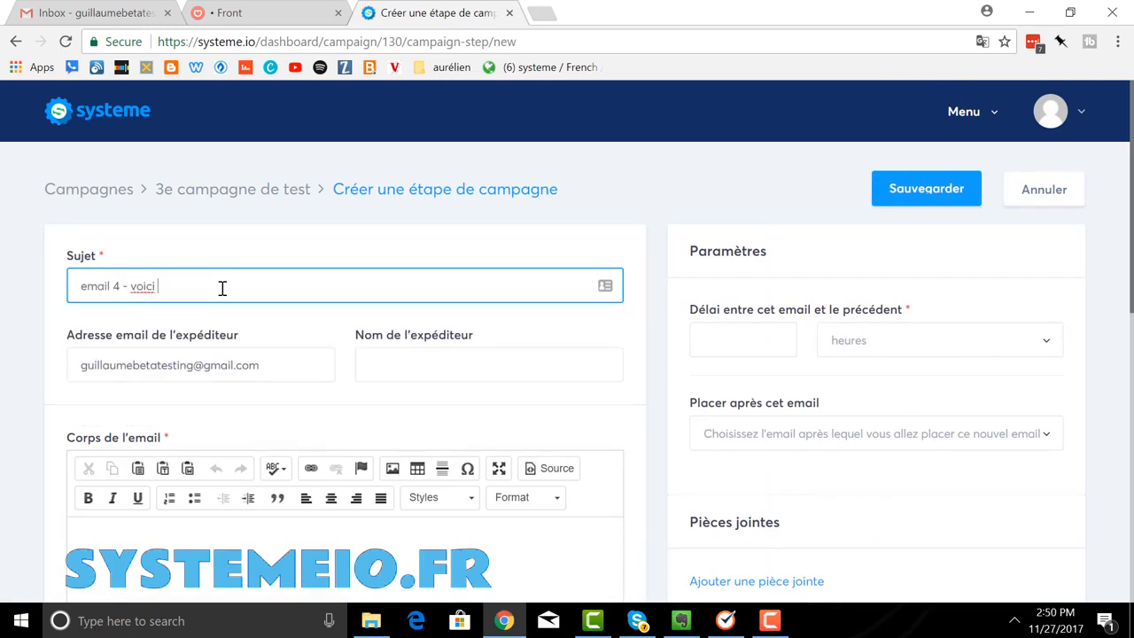
{"action": "type", "text": "mon offre"}
Step: Write the fourth email's body on three lines: "Bonjour,", "Je trouve ce produit intéressant" and "Clique ici pour voir mon produit"
{"action": "left_click", "coordinate": [164, 547]}
{"action": "type", "text": "B"}
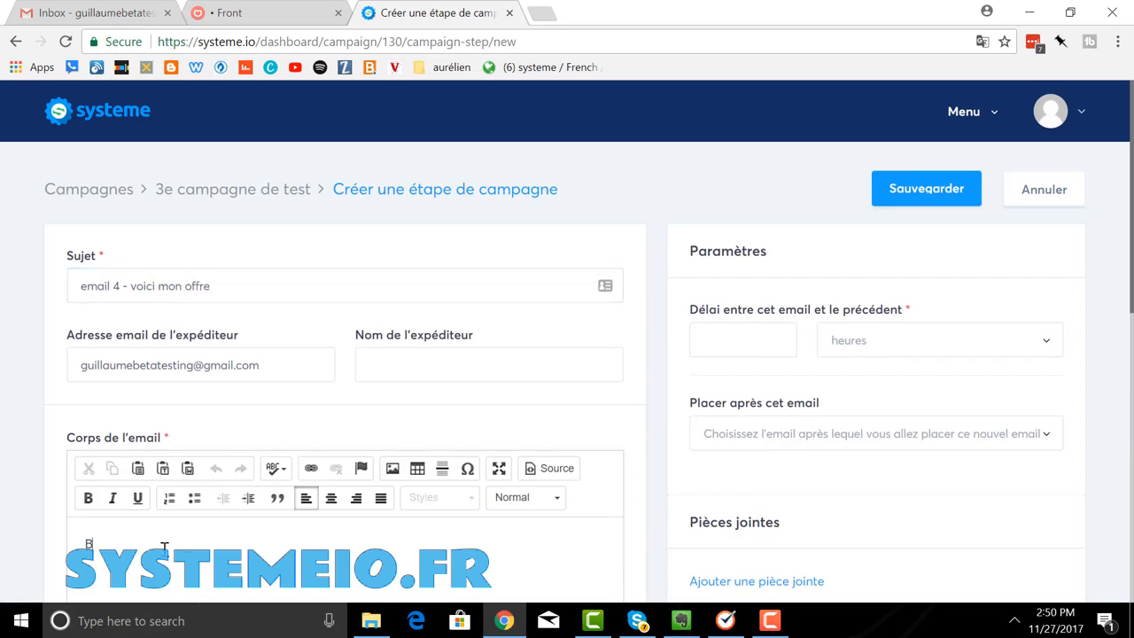
{"action": "type", "text": "onjour,"}
{"action": "key", "text": "Return"}
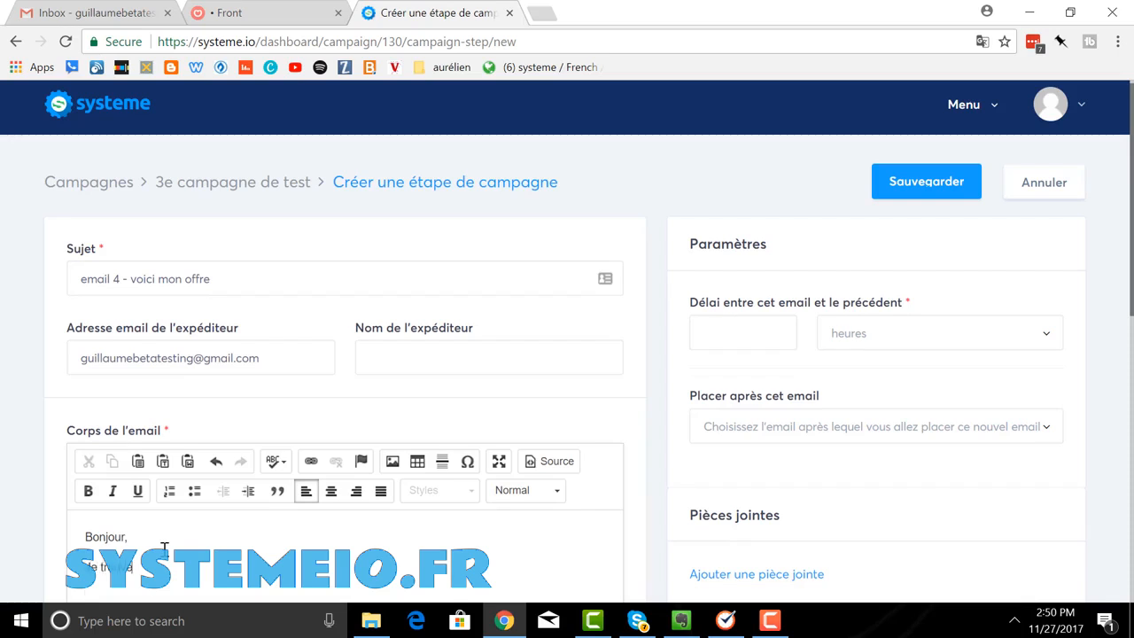
{"action": "type", "text": "Je trouve ce produit Intér"}
{"action": "key", "text": "BackSpace"}
{"action": "key", "text": "BackSpace"}
{"action": "key", "text": "BackSpace"}
{"action": "key", "text": "Return"}
{"action": "type", "text": "C"}
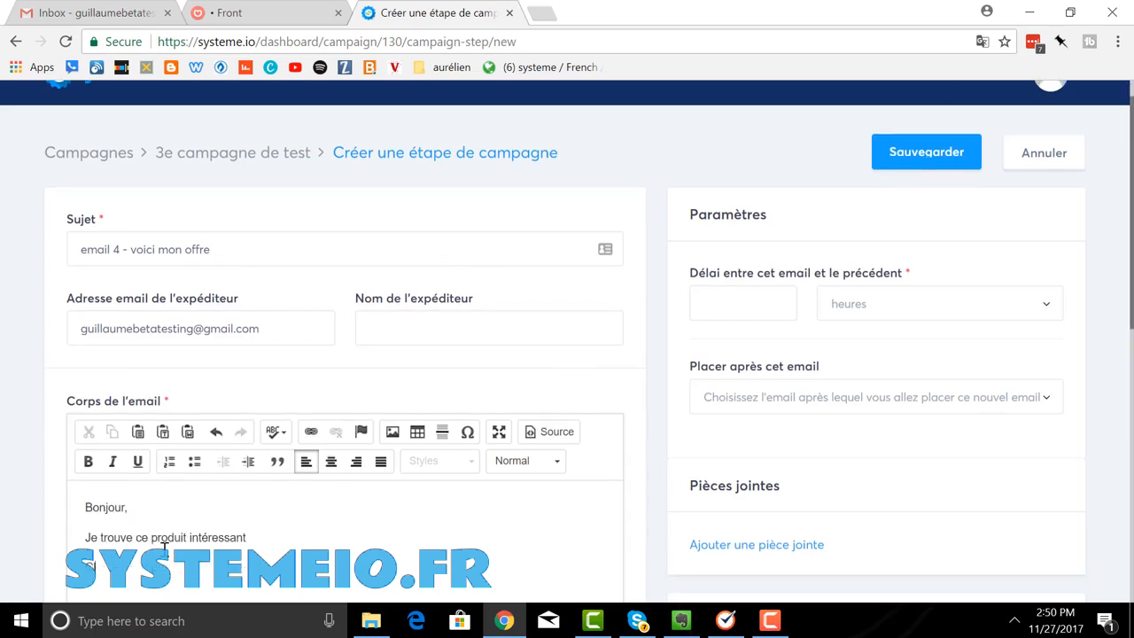
{"action": "type", "text": "lique ici pour voir mon produit"}
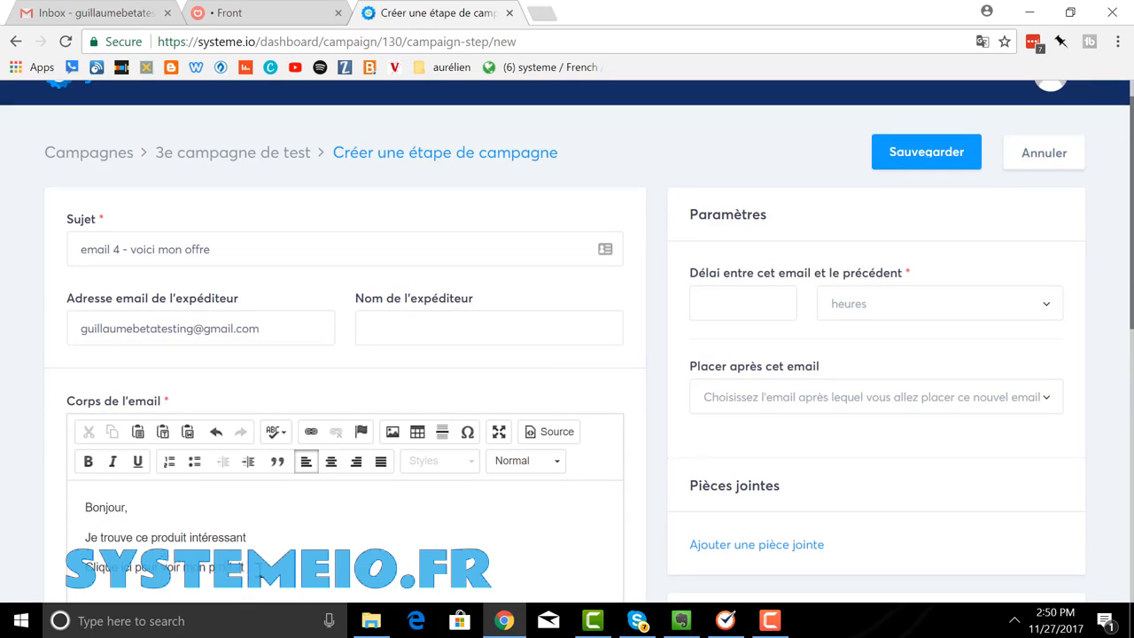
Step: Turn the line "Clique ici pour voir mon produit" into a link with the URL "page de vente"
{"action": "left_click_drag", "start_coordinate": [258, 567], "coordinate": [84, 568]}
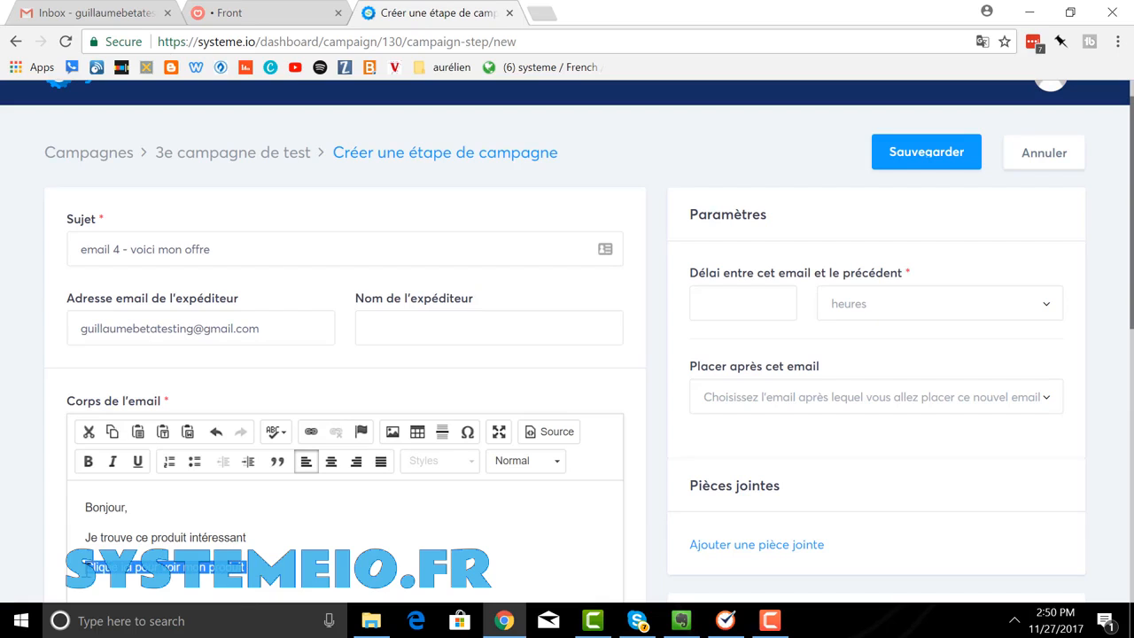
{"action": "scroll", "coordinate": [178, 564], "scroll_direction": "up", "scroll_amount": 1}
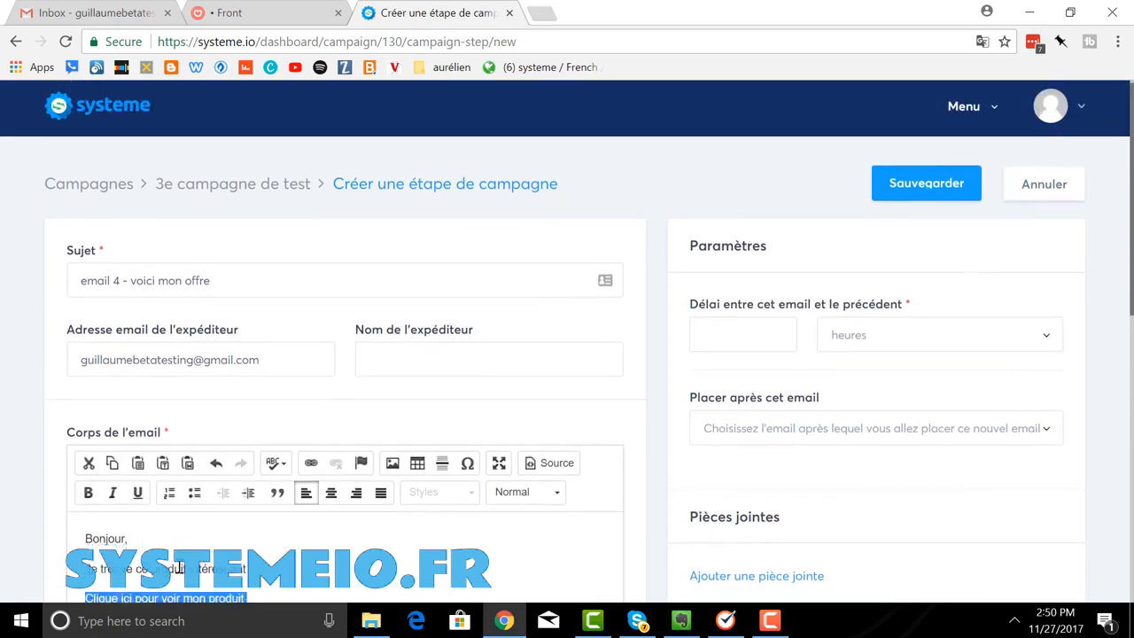
{"action": "scroll", "coordinate": [178, 564], "scroll_direction": "down", "scroll_amount": 1}
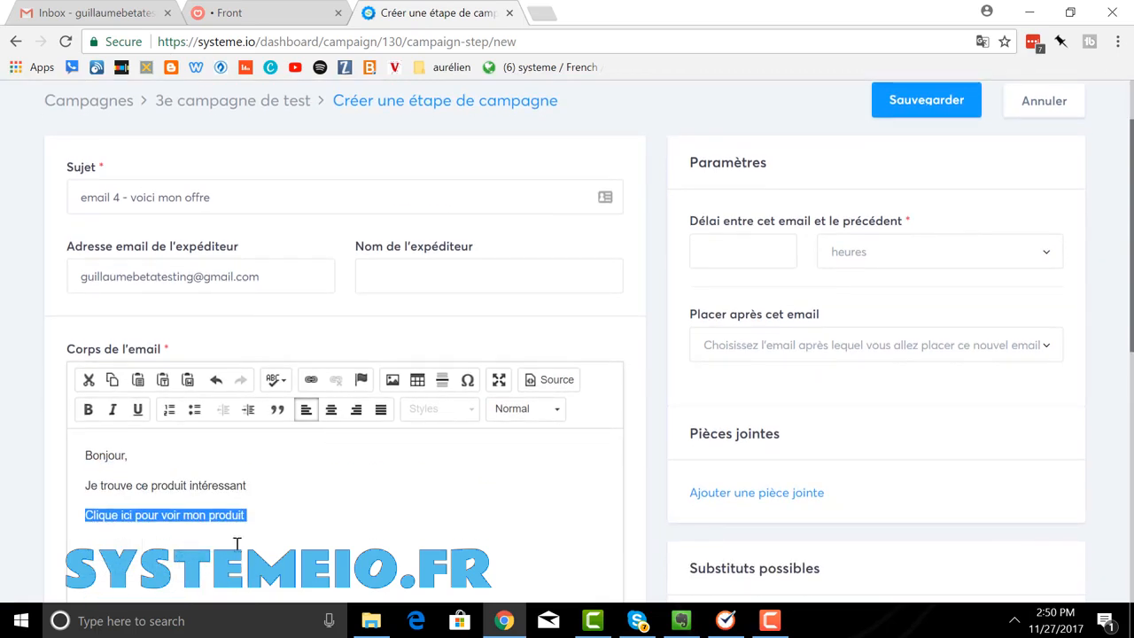
{"action": "left_click", "coordinate": [311, 380]}
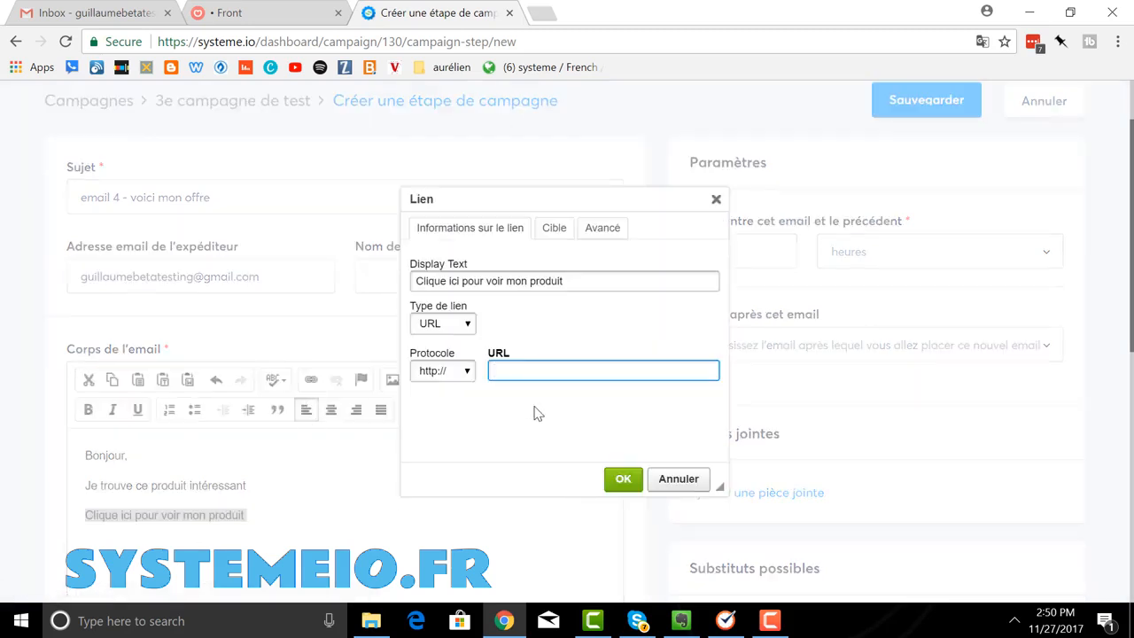
{"action": "type", "text": "page de vente"}
{"action": "left_click", "coordinate": [624, 478]}
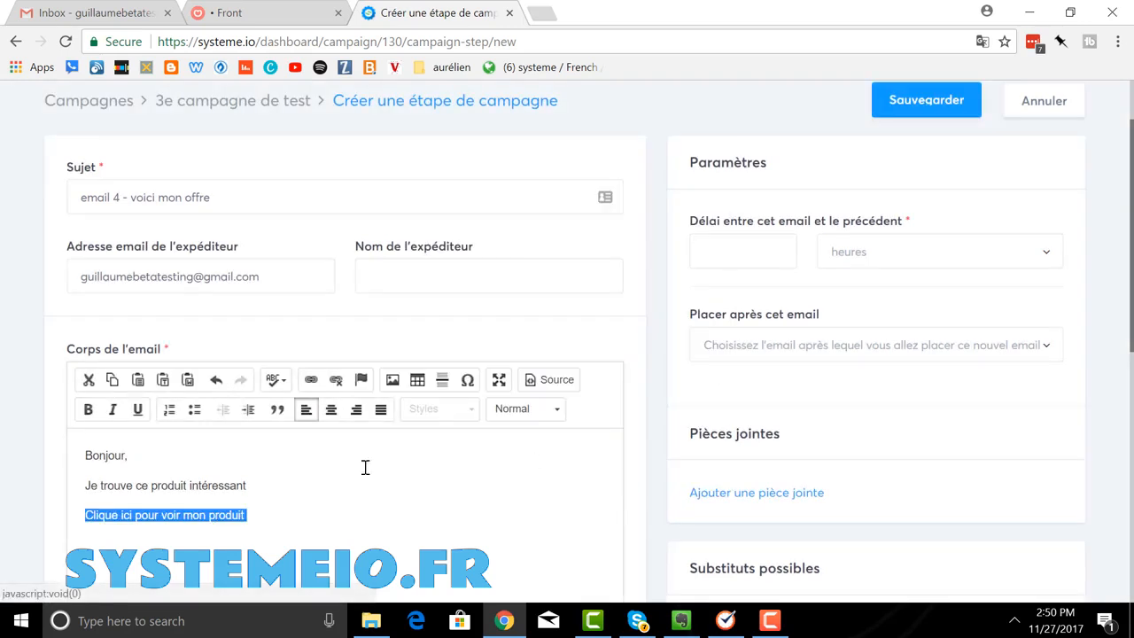
{"action": "left_click", "coordinate": [303, 475]}
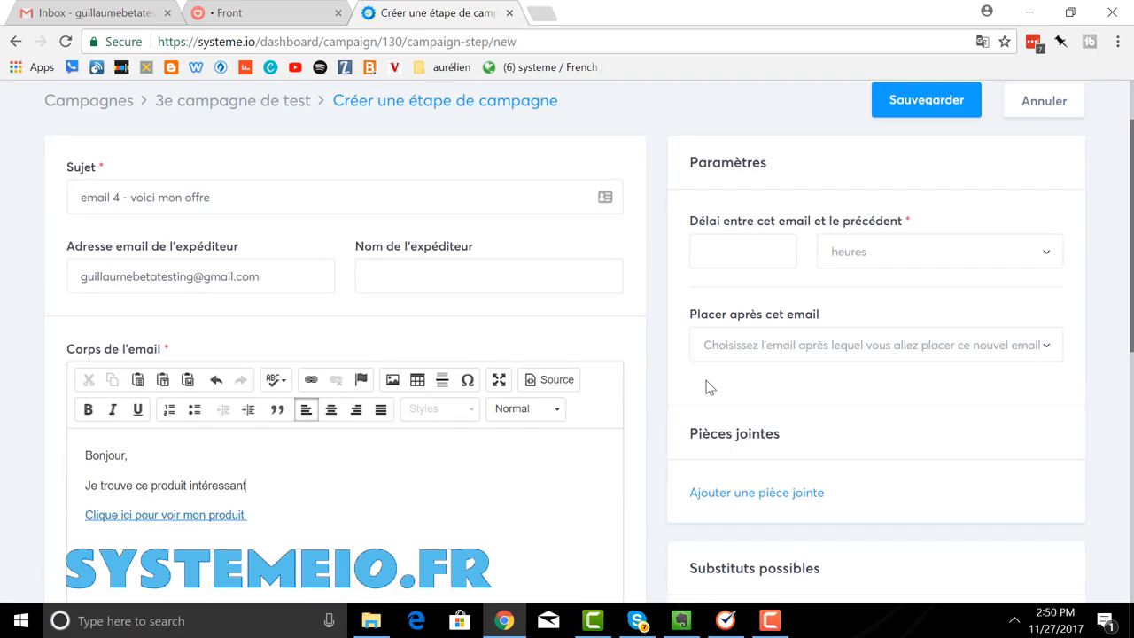
Step: Set the fourth email's delay to 1 day (jours), place it after "email 3 - contenu", and submit the step
{"action": "left_click", "coordinate": [717, 257]}
{"action": "type", "text": "1"}
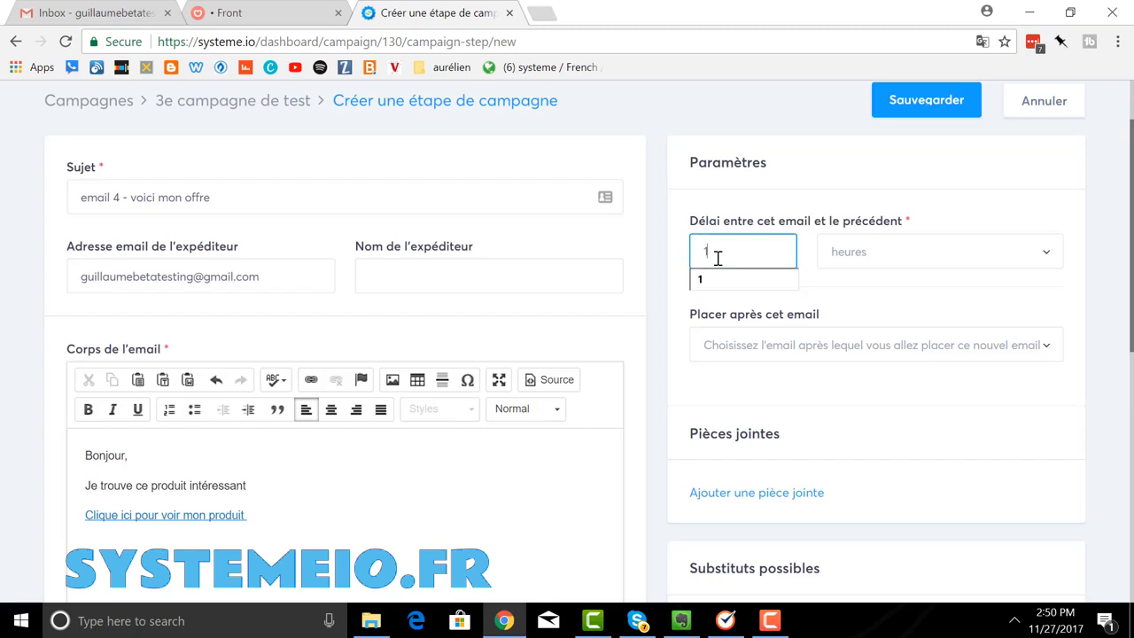
{"action": "left_click", "coordinate": [1046, 260]}
{"action": "left_click", "coordinate": [1027, 319]}
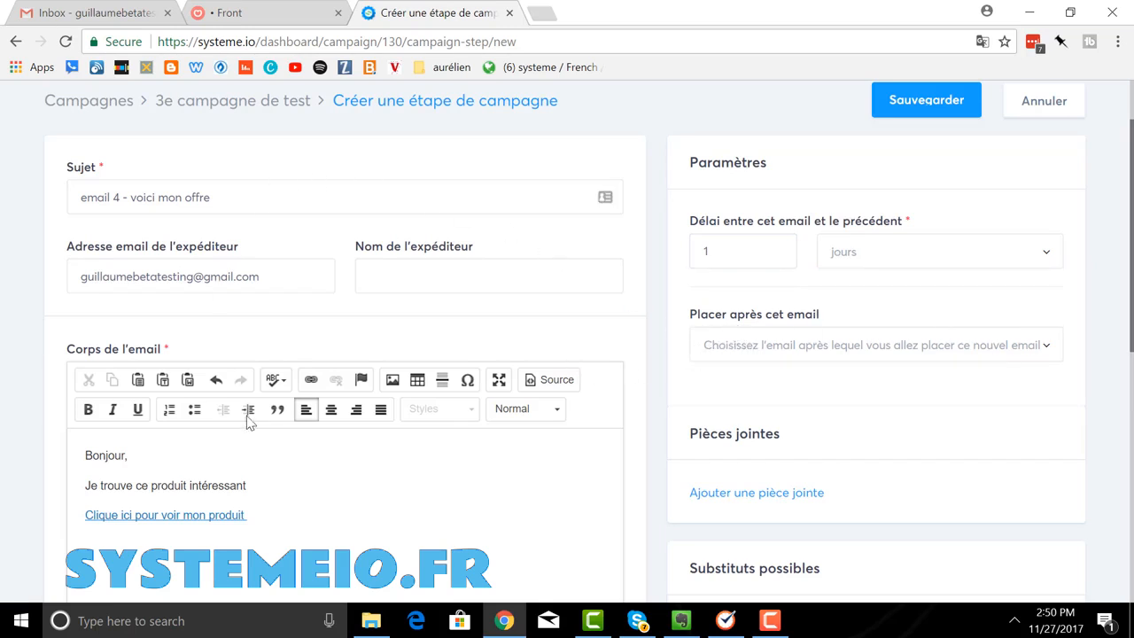
{"action": "left_click", "coordinate": [1049, 352]}
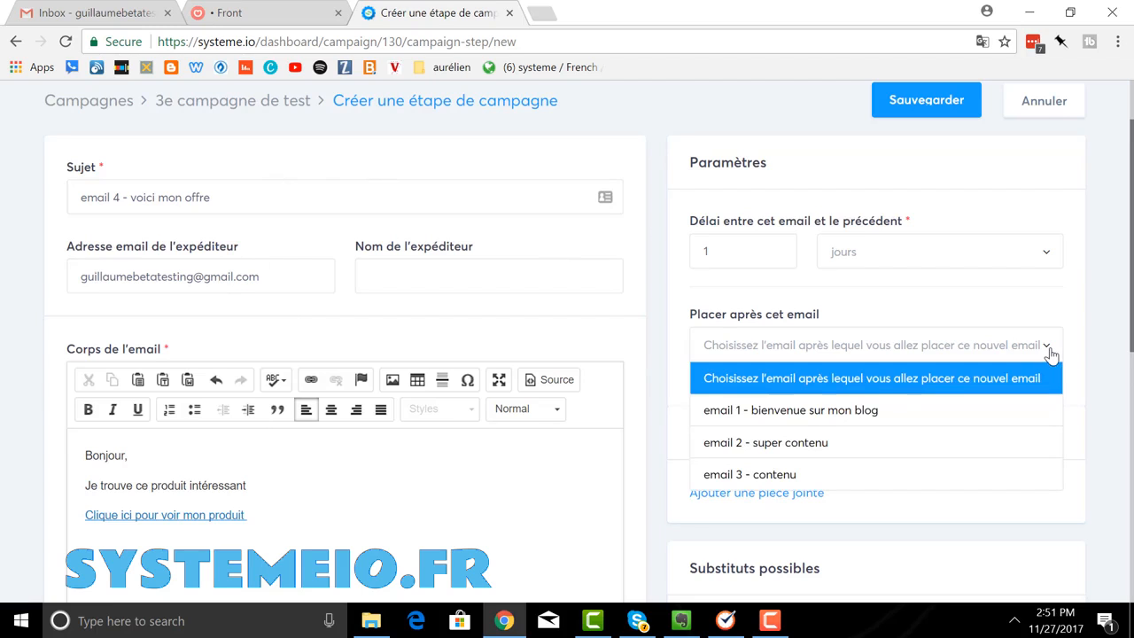
{"action": "left_click", "coordinate": [989, 475]}
{"action": "scroll", "coordinate": [991, 474], "scroll_direction": "up", "scroll_amount": 1}
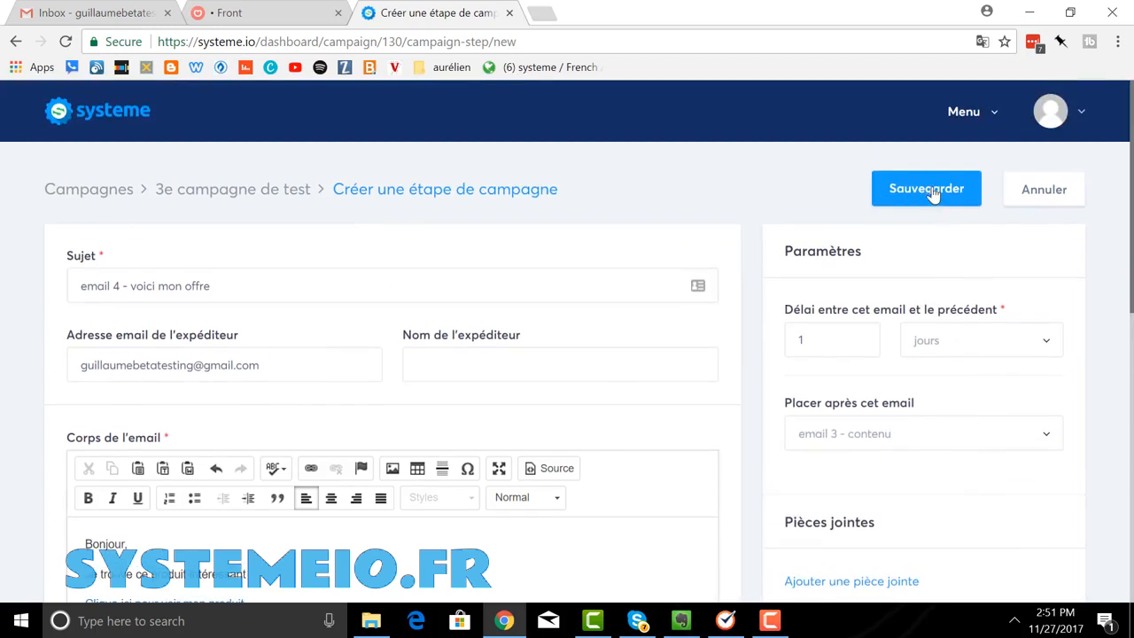
{"action": "left_click", "coordinate": [935, 190]}
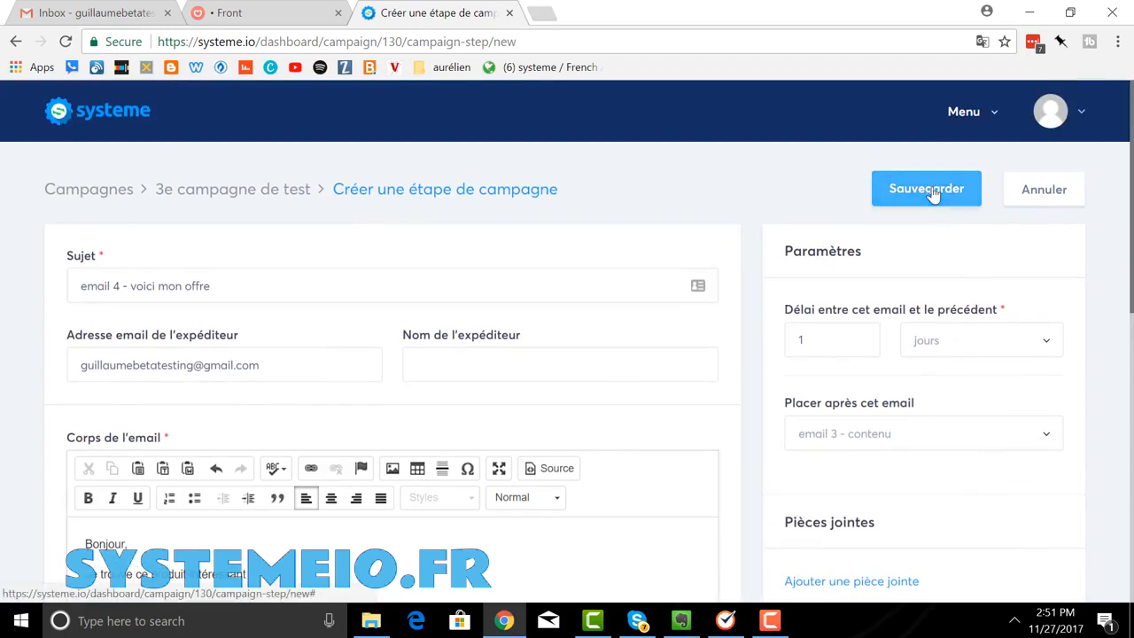
Step: Fill in the sender's name for the fourth email and save the step
{"action": "left_click", "coordinate": [532, 371]}
{"action": "type", "text": "guillaum"}
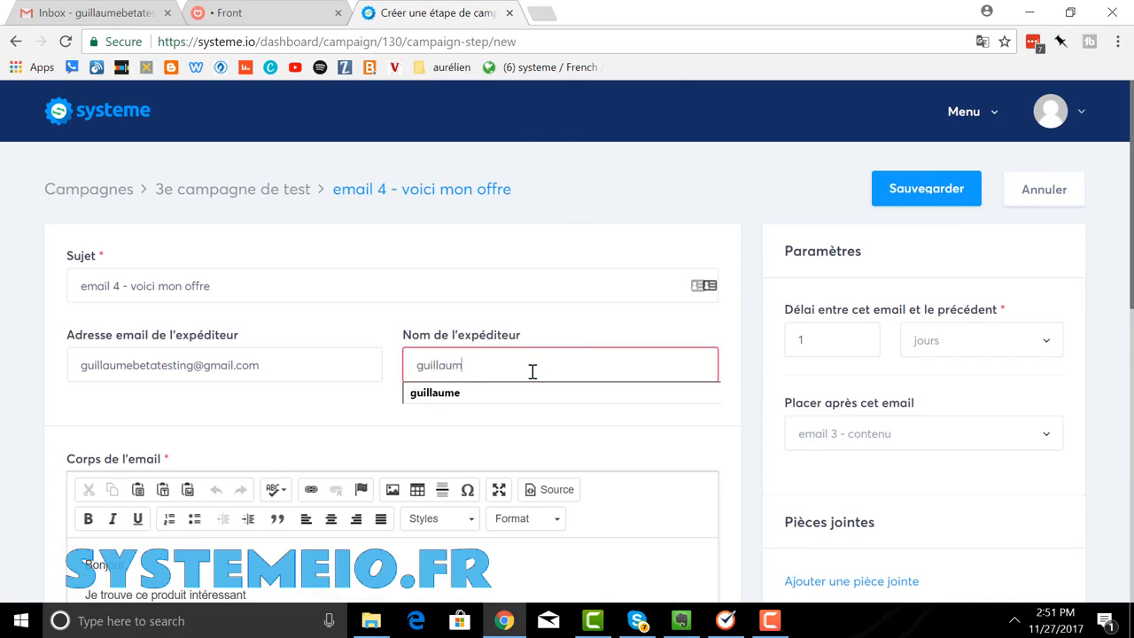
{"action": "type", "text": "e"}
{"action": "left_click", "coordinate": [944, 191]}
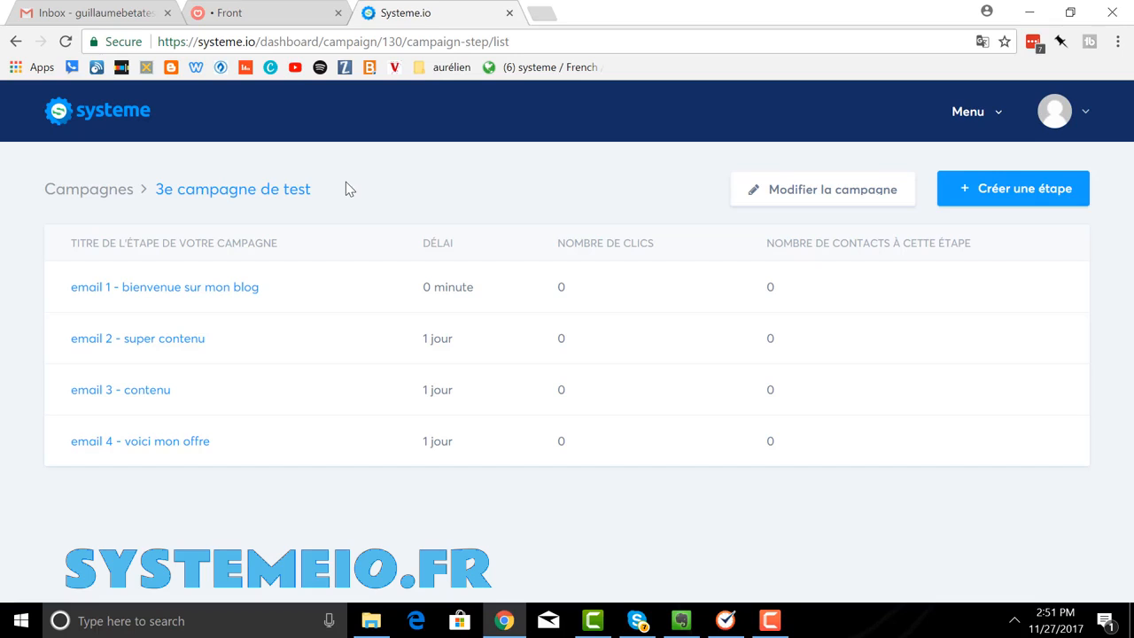
{"action": "left_click", "coordinate": [770, 620]}
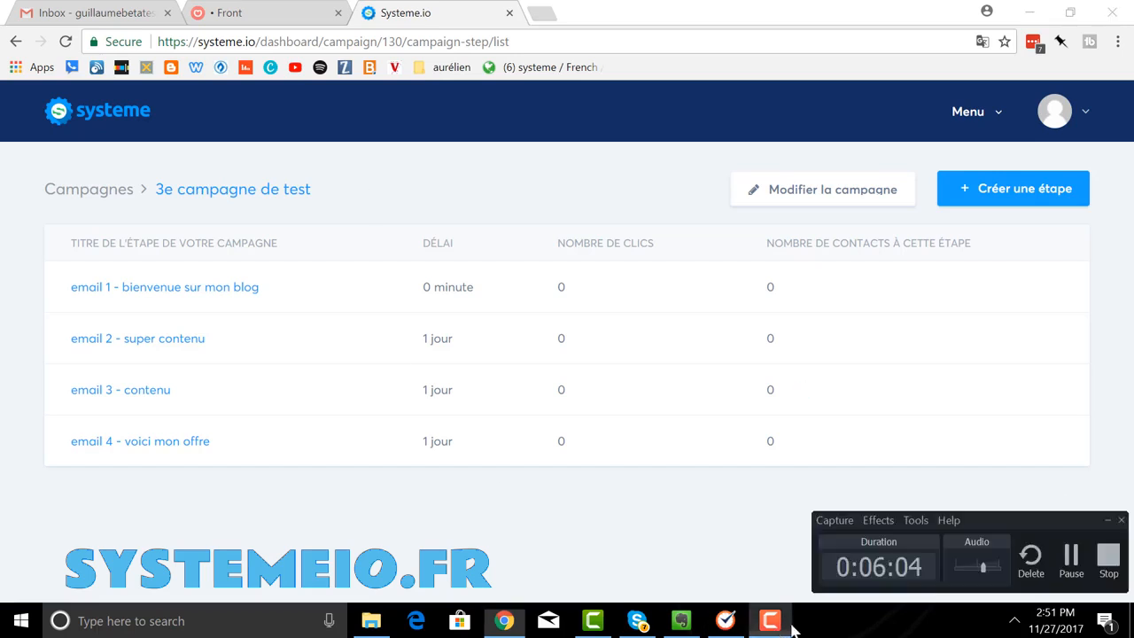